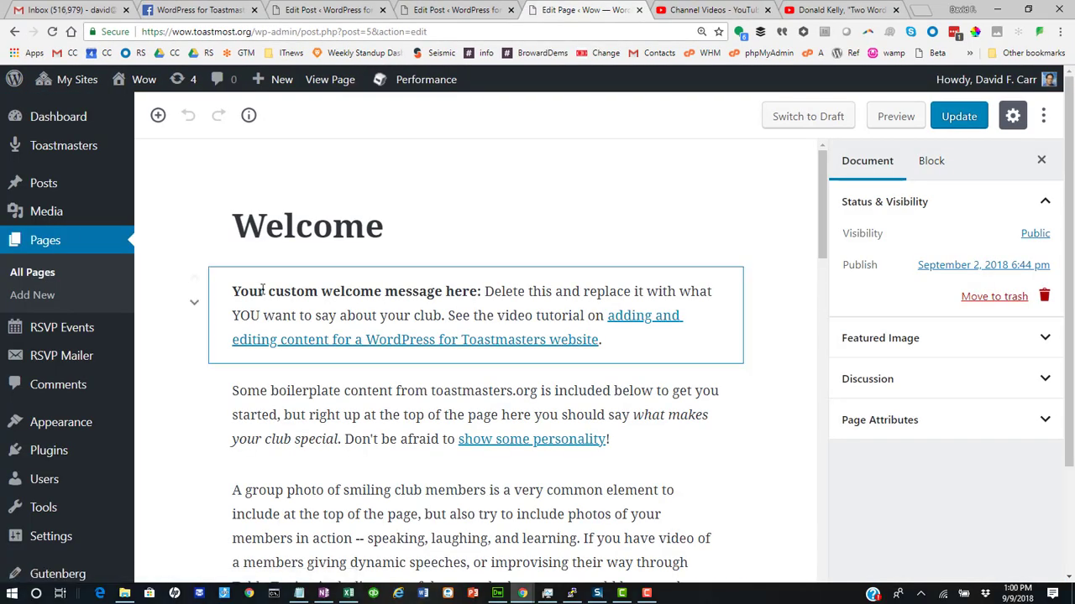
Step: Replace the boilerplate welcome paragraphs above the separator with "Get rid of this generic contest and say what makes your club special!"
left_click_drag(234, 291, 471, 537)
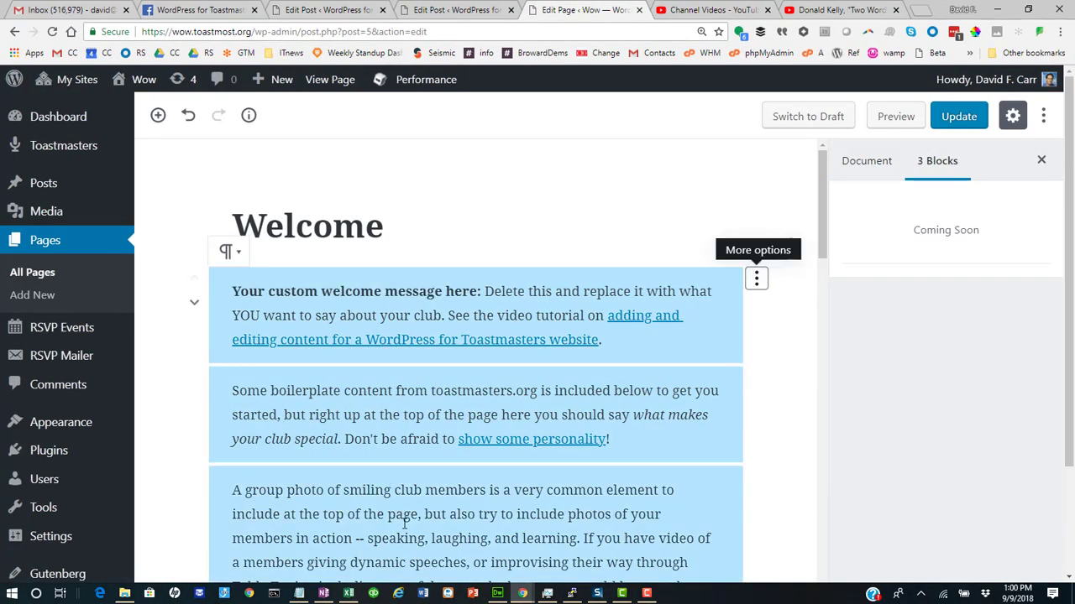
key("Delete")
left_click_drag(233, 291, 613, 340)
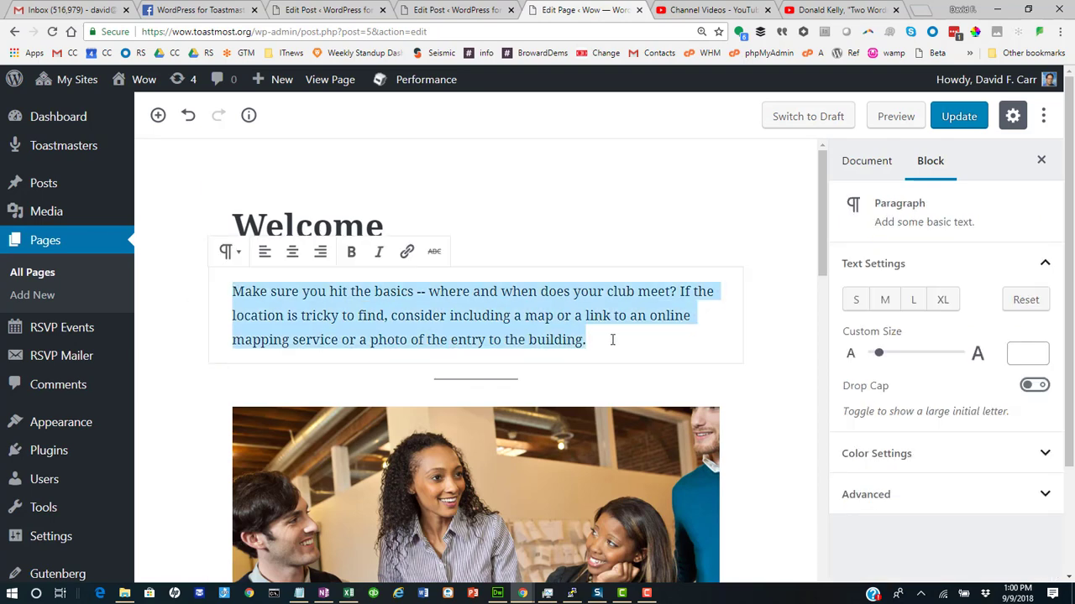
type("Get rid of this g")
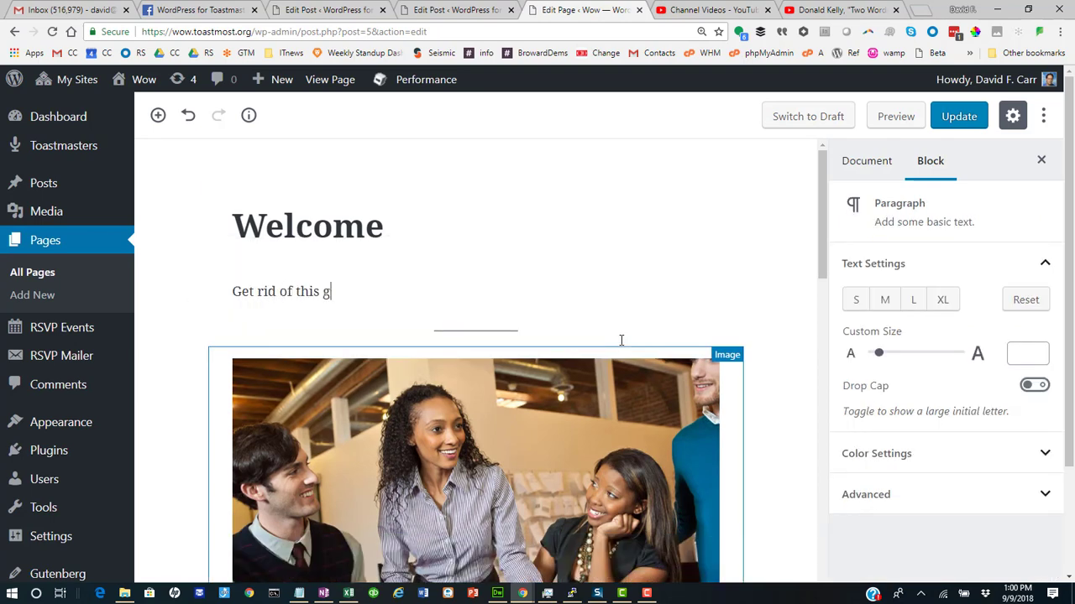
type("eneric contest")
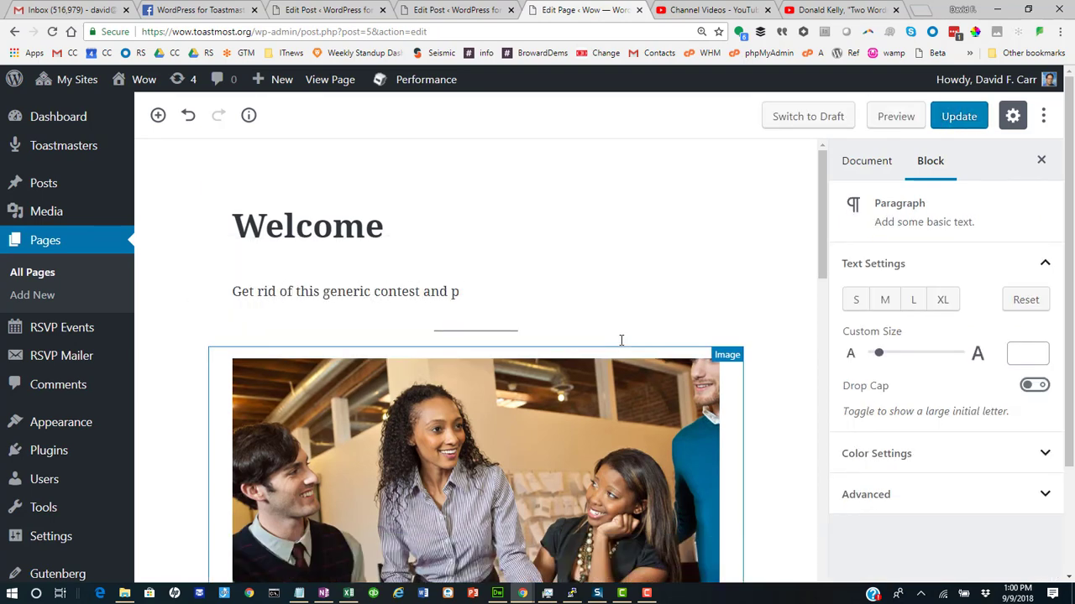
type(" and say what makes your club spec")
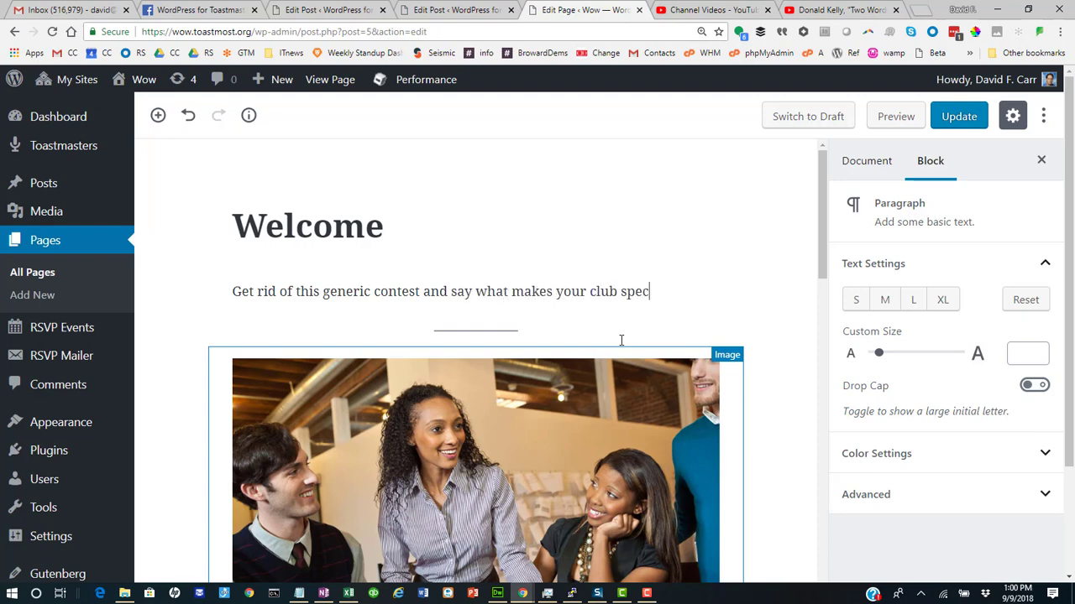
type("ial!")
Step: Add a second paragraph reading "How about a video from a contest winner?" and start an empty paragraph below it
key("Return")
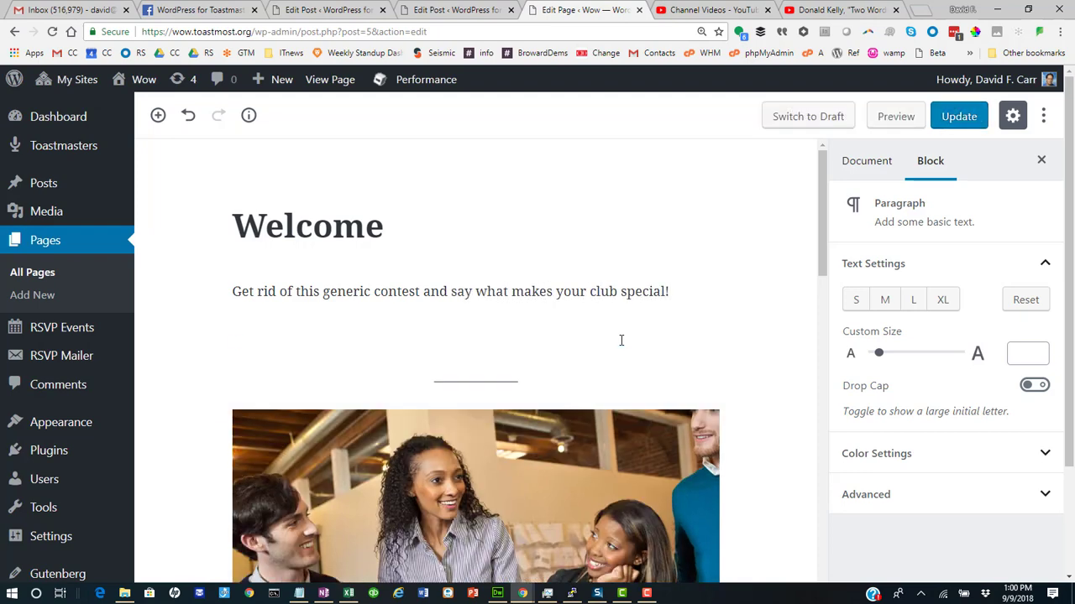
type("How about a video from a cont")
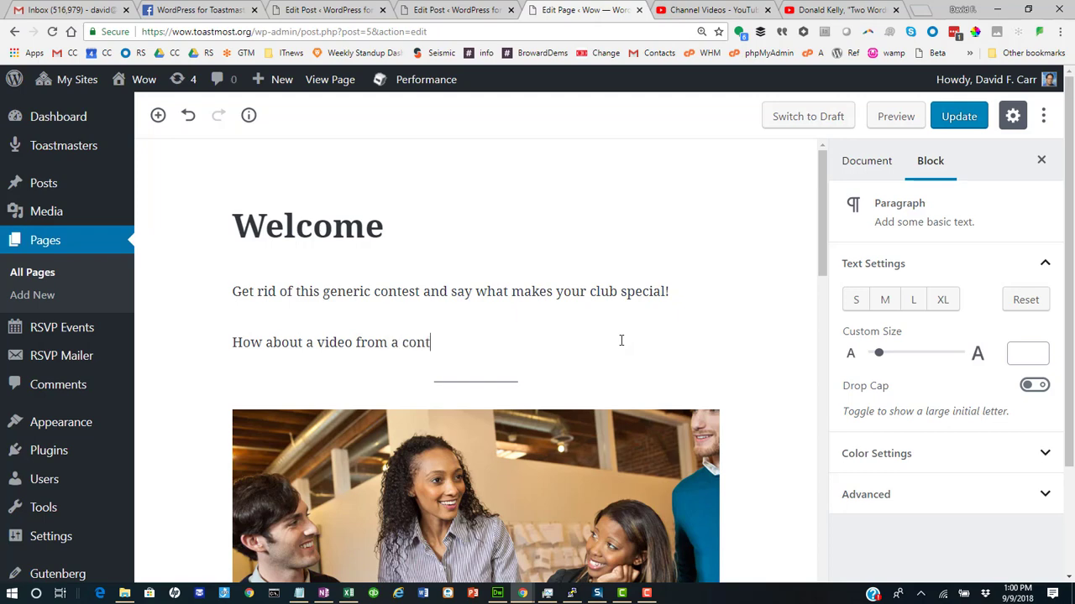
type("est winner?")
key("Return")
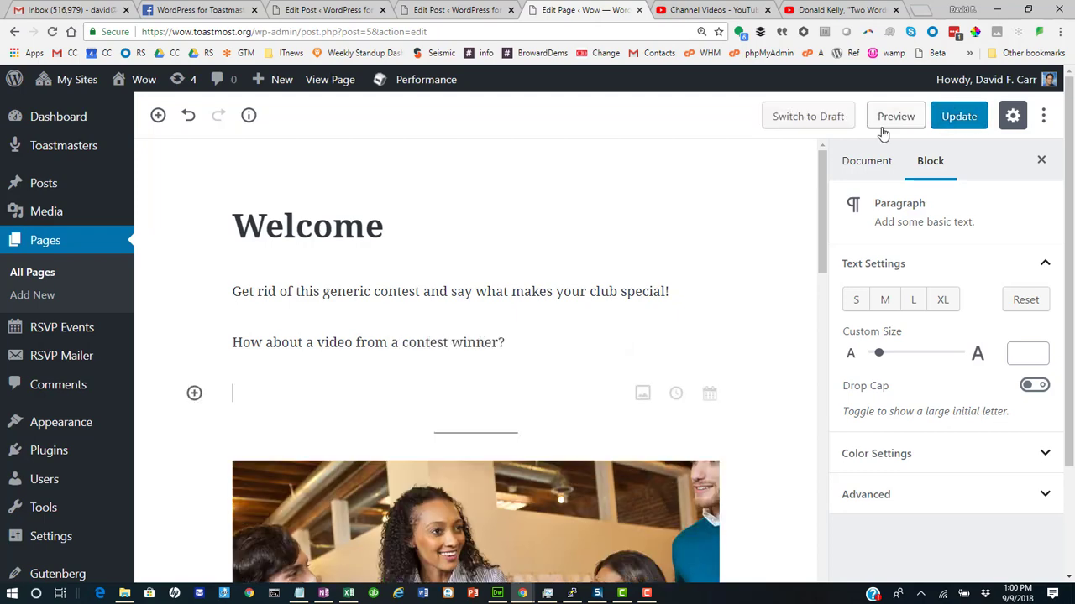
Step: Copy the address of the "Two Words" contest speech video on YouTube and embed it in the empty paragraph of the Welcome page
left_click(850, 14)
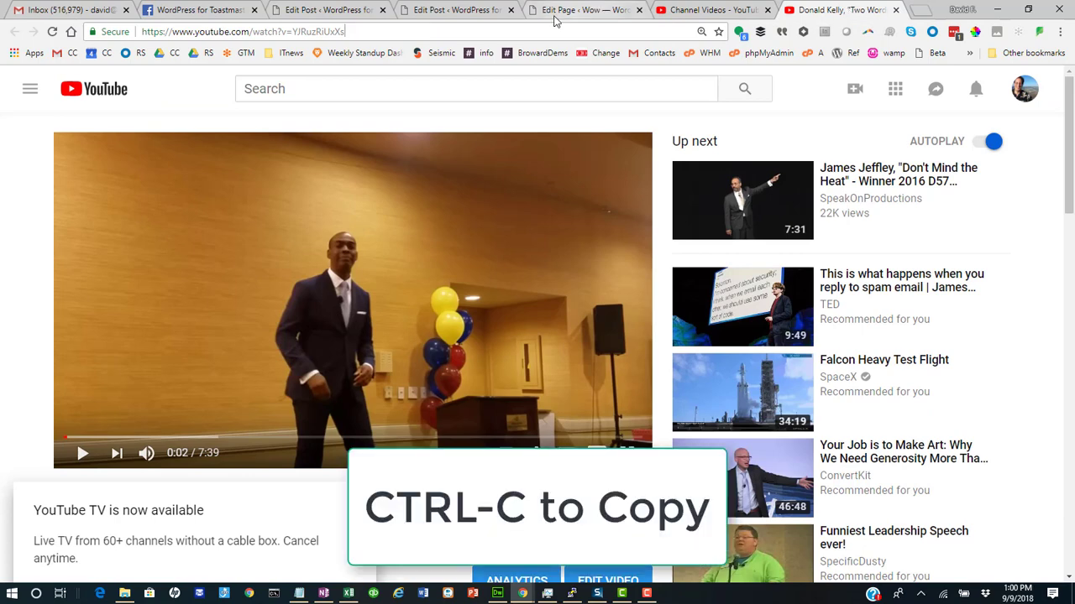
left_click(501, 31)
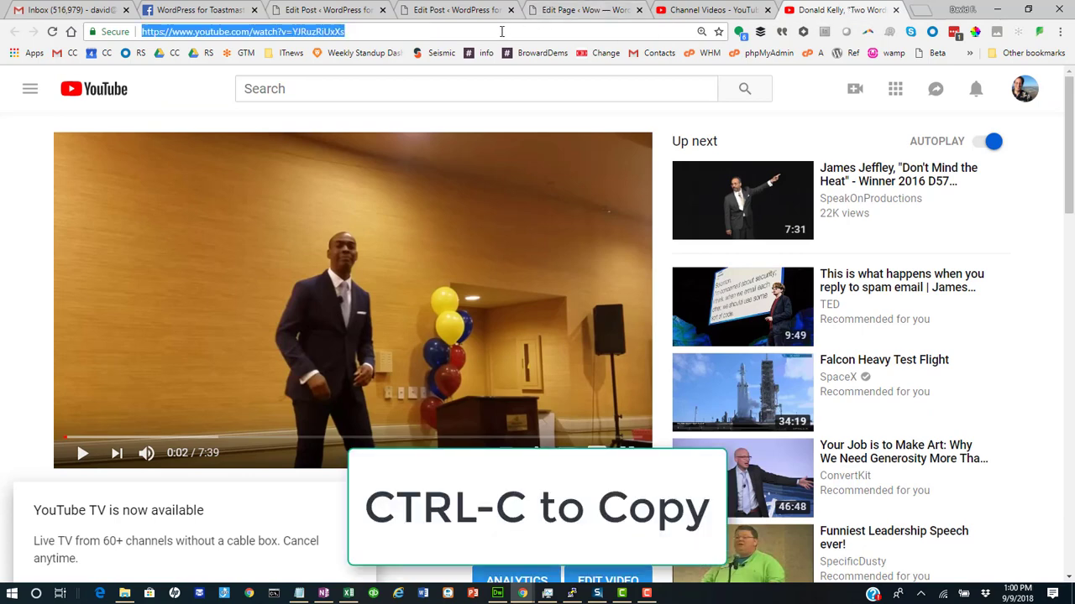
left_click(577, 9)
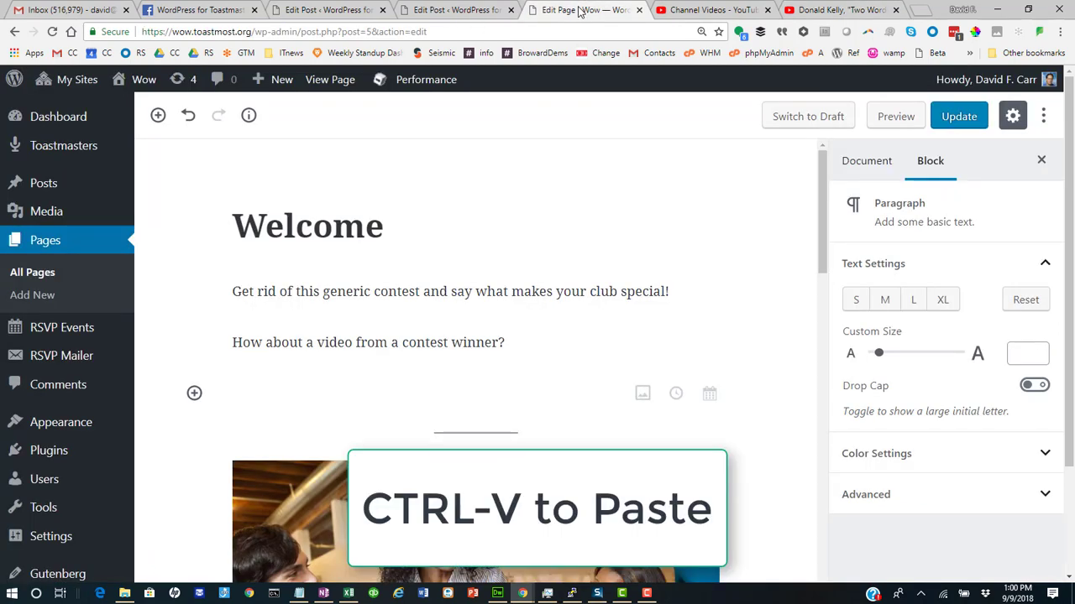
key("ctrl+v")
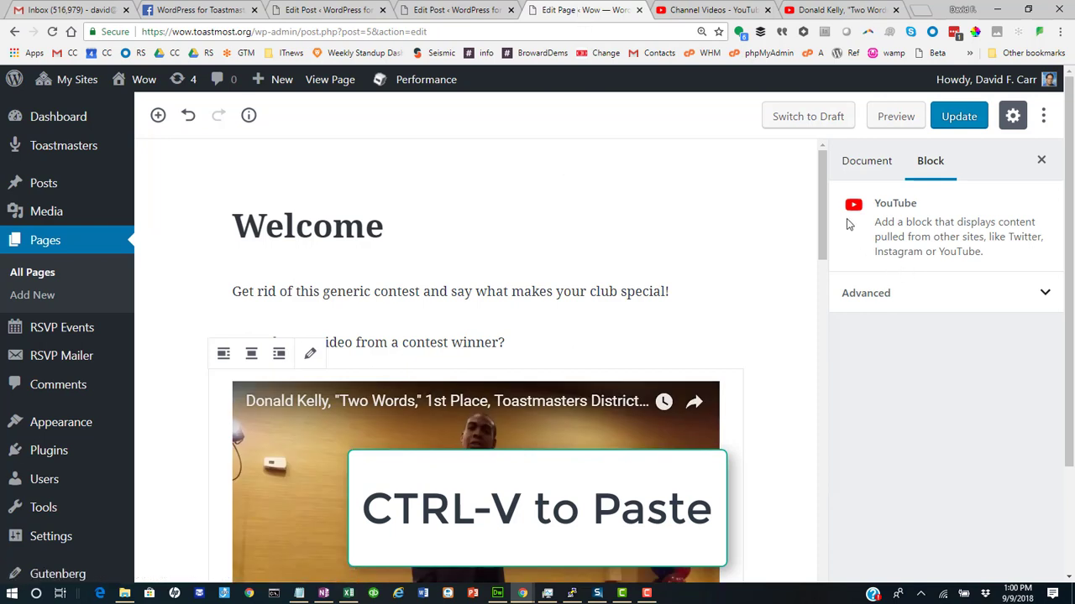
Step: Caption the embedded video "District Winning Speech!" and update the Welcome page
scroll(823, 201, "down", 3)
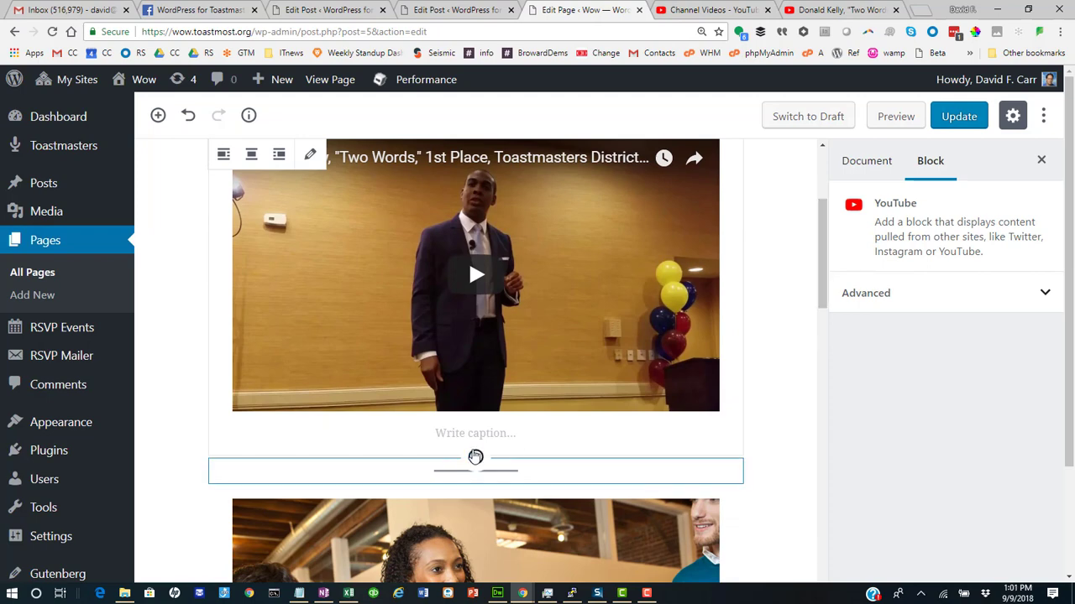
left_click(485, 433)
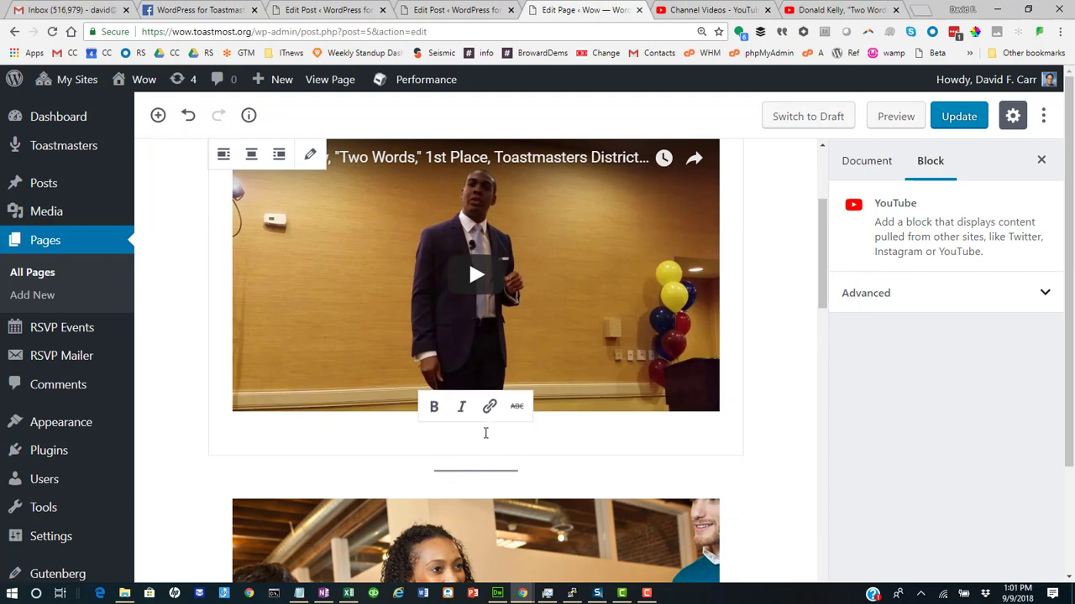
type("District Winning Speech!")
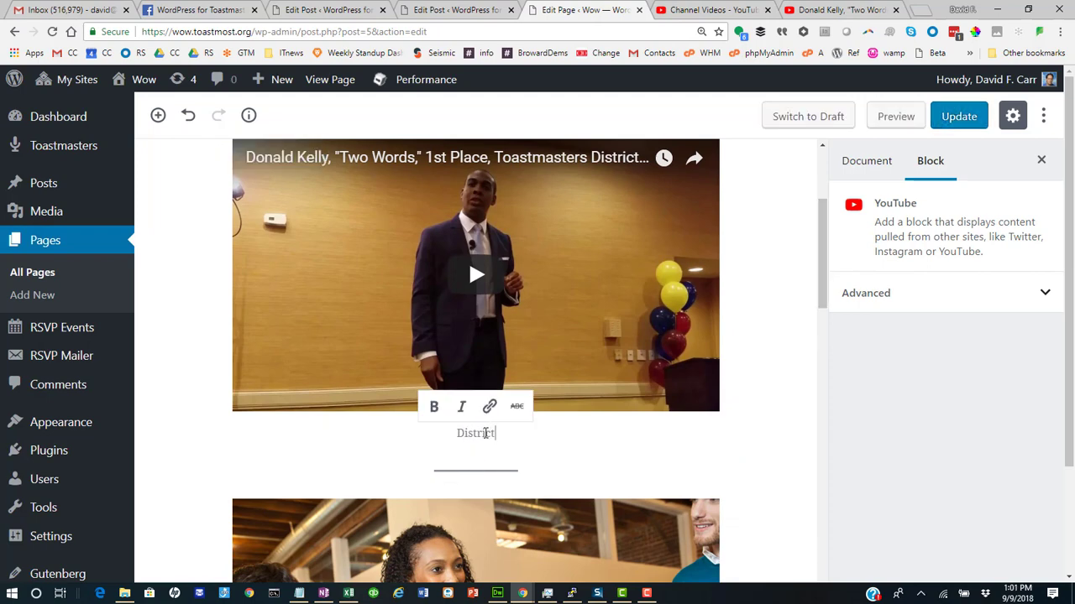
left_click(956, 116)
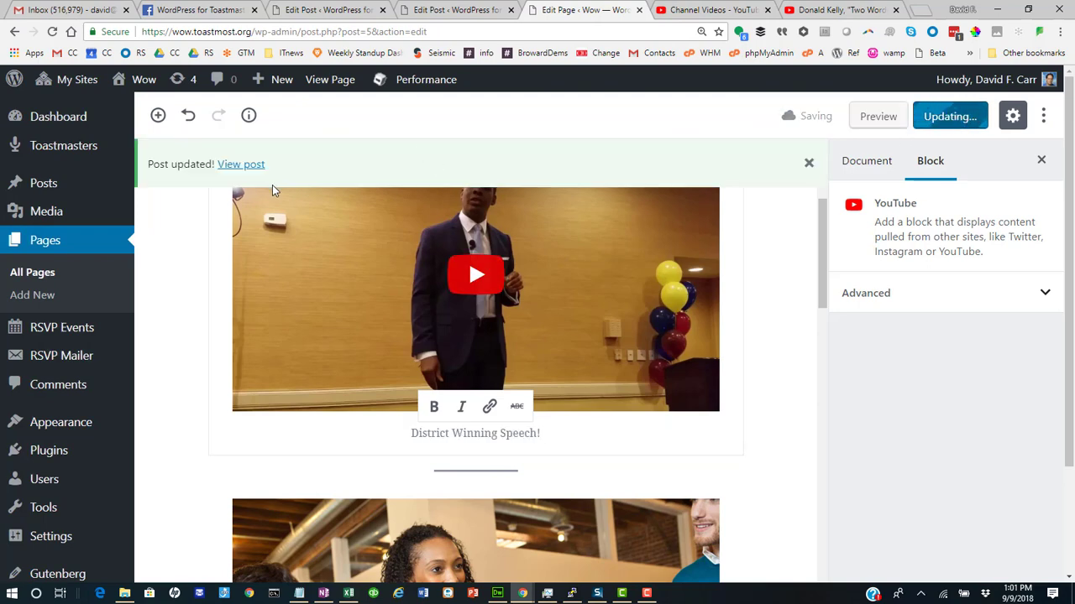
Step: View the updated page on the live site and check the embedded video and its caption
left_click(251, 167)
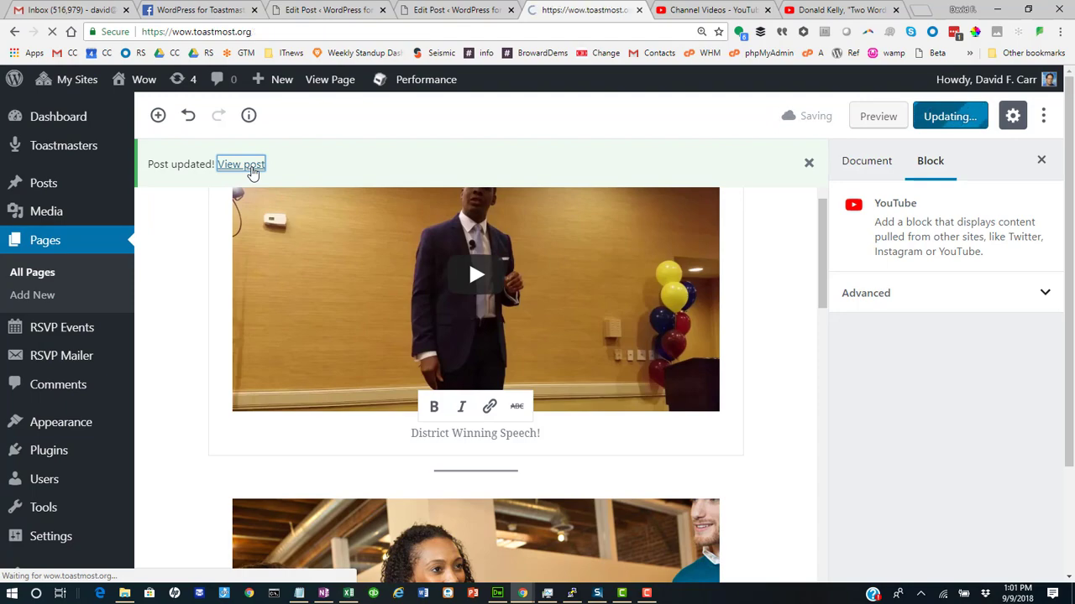
scroll(253, 172, "down", 5)
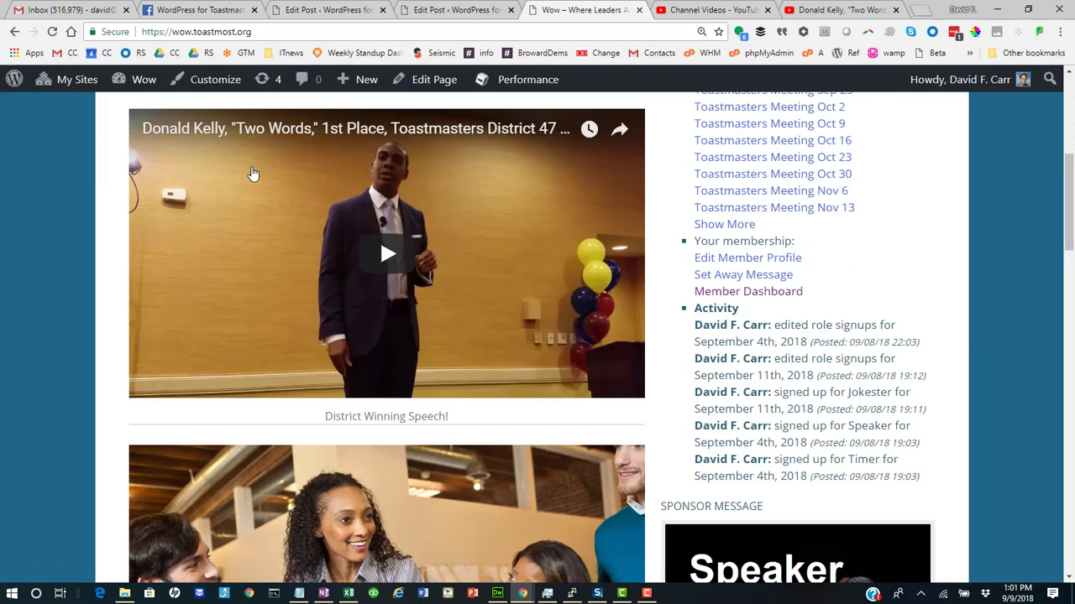
scroll(252, 173, "up", 5)
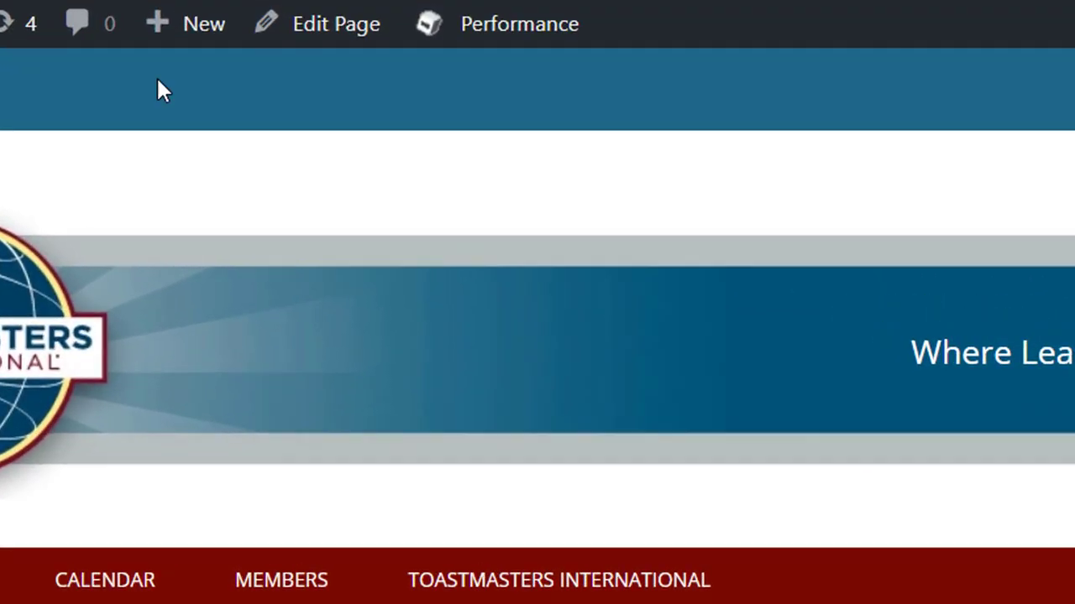
Step: Create a new post titled "Wow Club Members Sweep the Area Contest!"
mouse_move(366, 84)
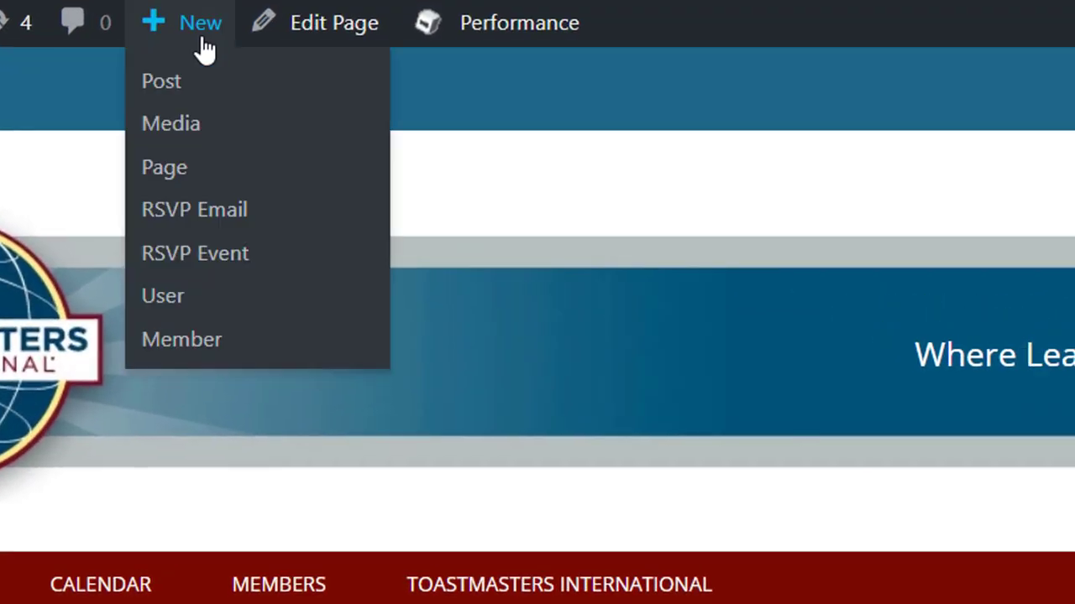
left_click(162, 88)
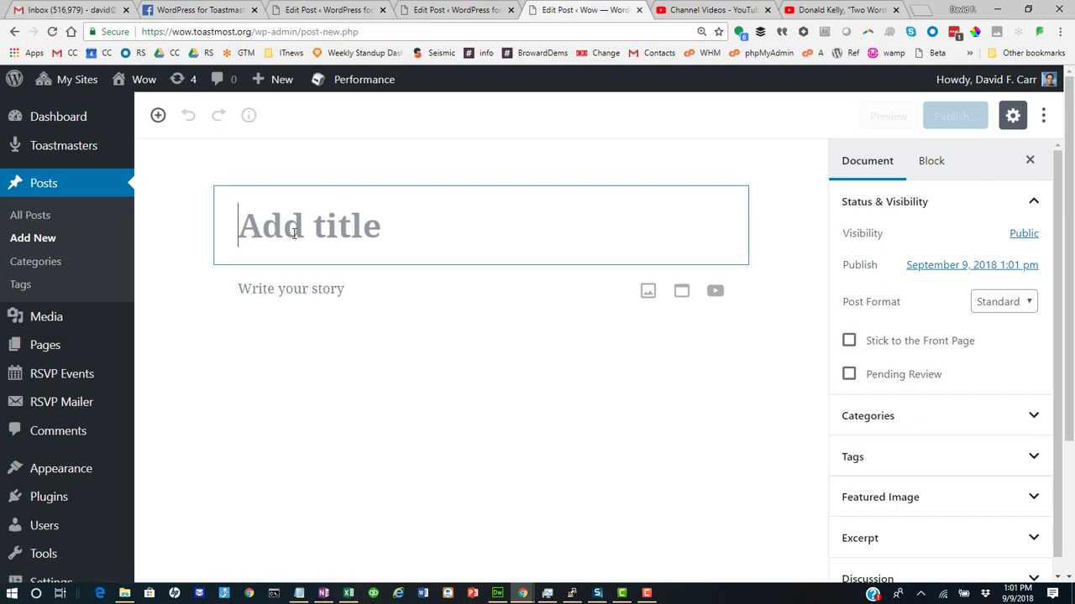
type("C")
key("BackSpace")
type("Wo")
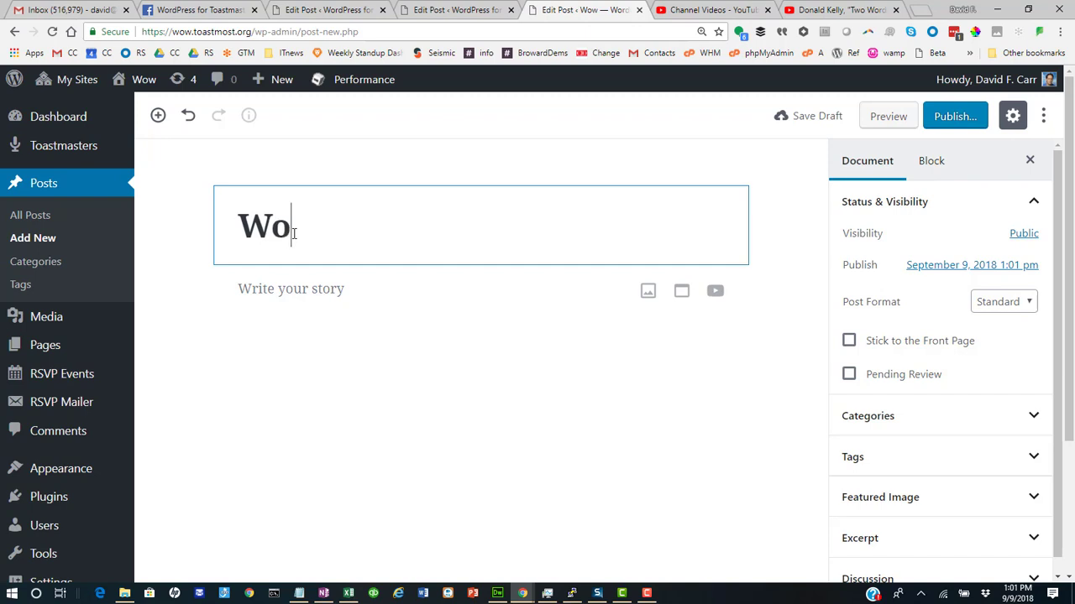
type("w Club M")
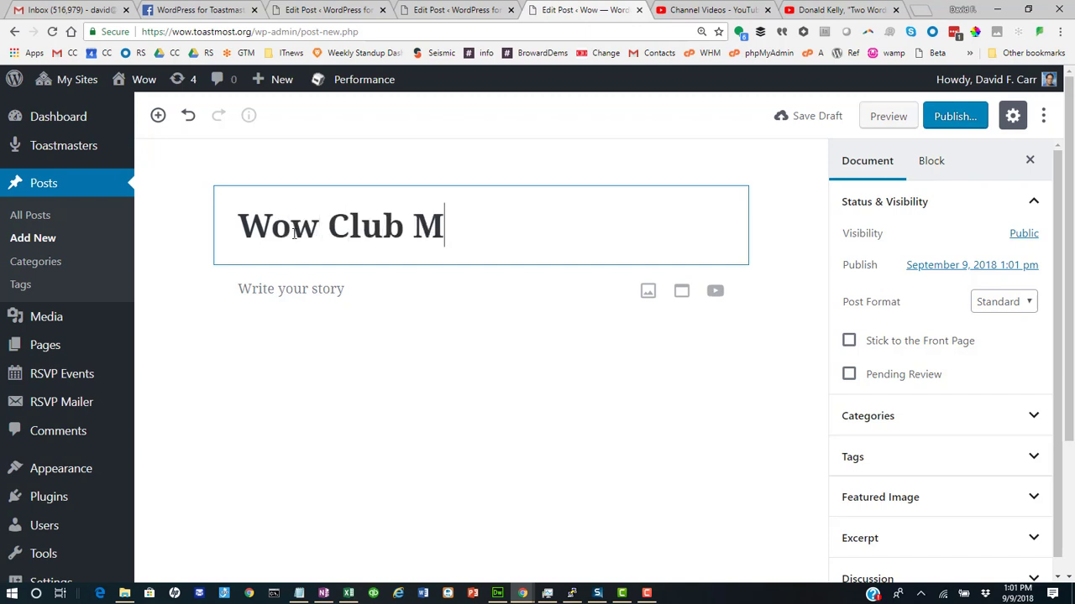
type("embers ")
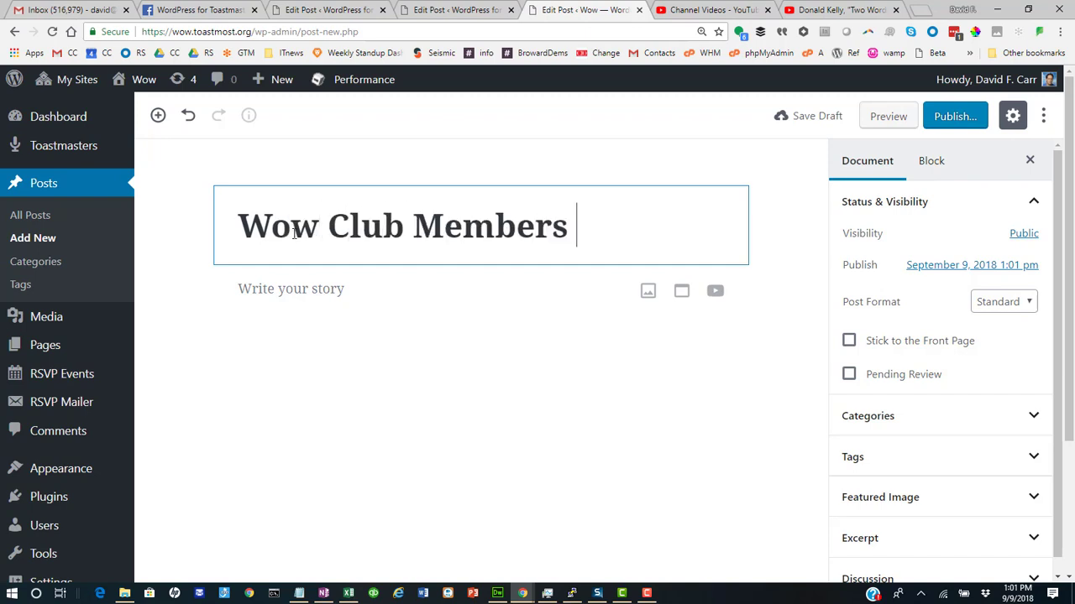
type("Sweep")
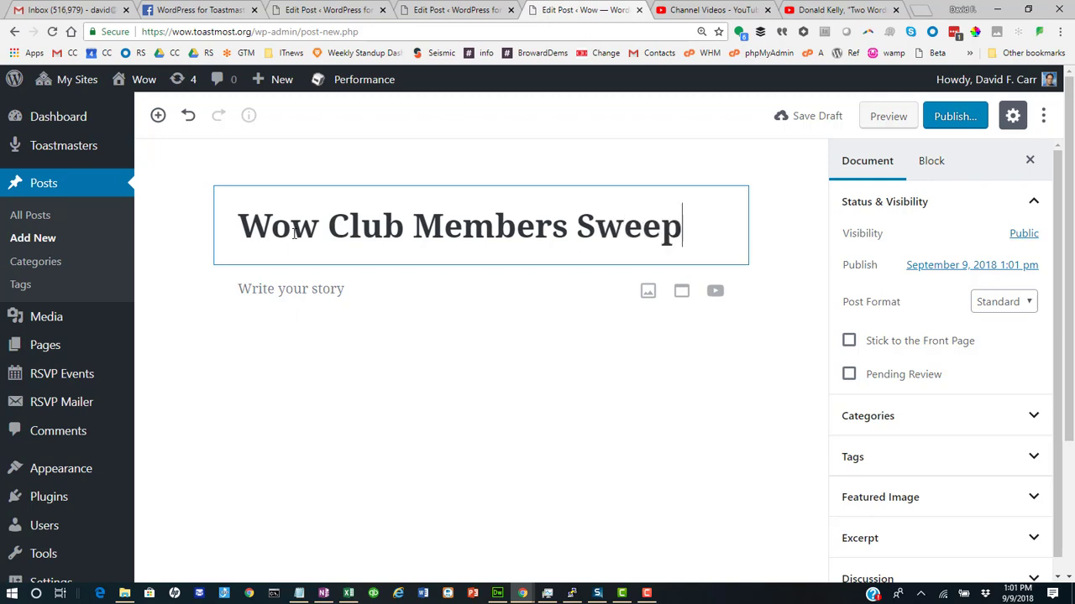
type(" the Area C")
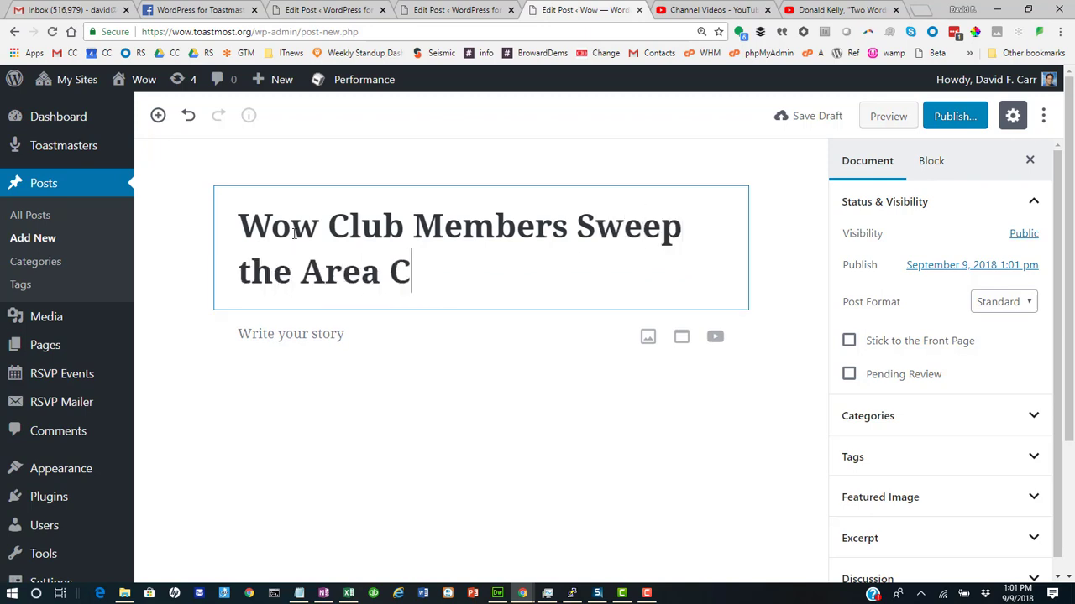
type("ontest!")
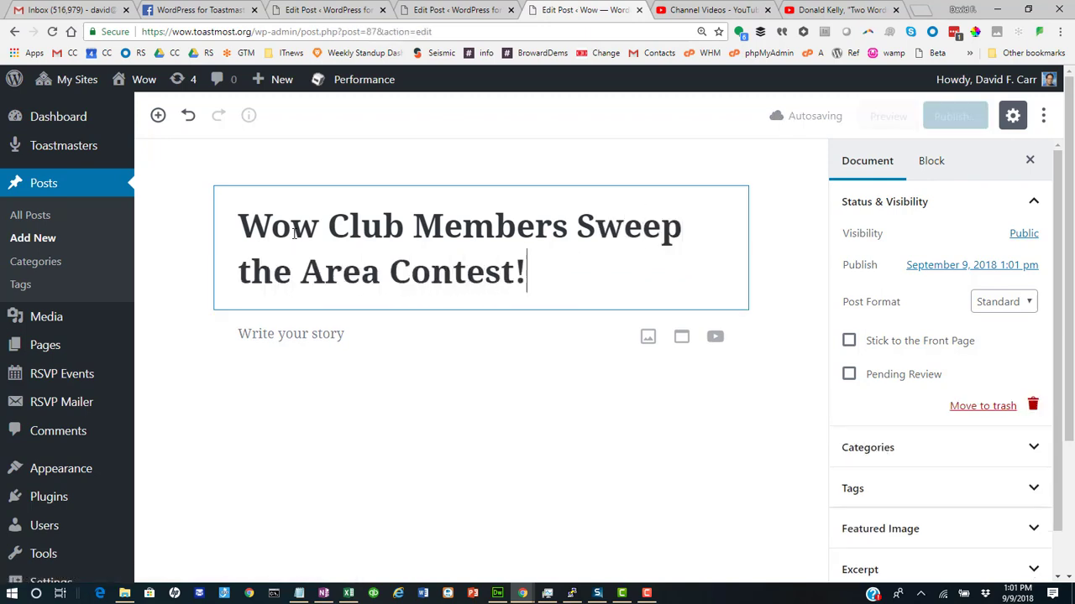
Step: Insert an image block below the post title and upload area-contest-winners-2016-02.jpg into it
left_click(306, 336)
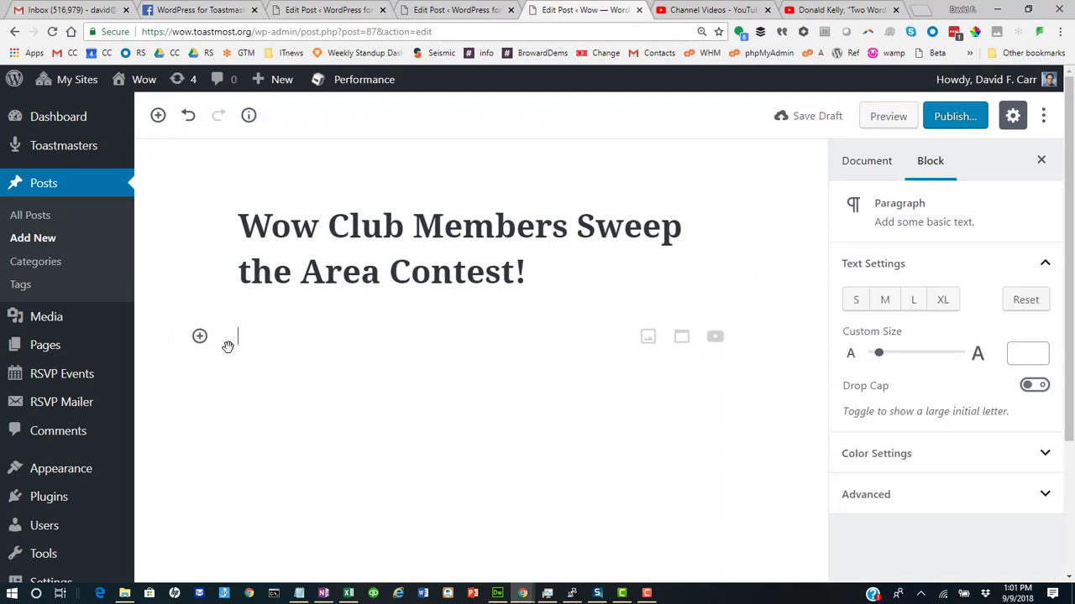
left_click(201, 338)
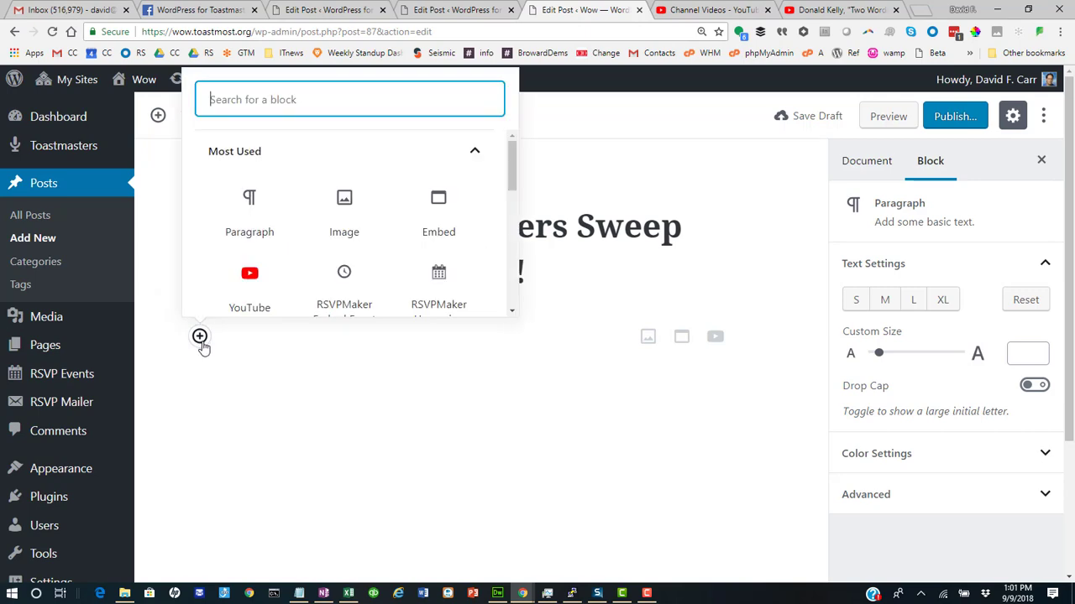
left_click(341, 211)
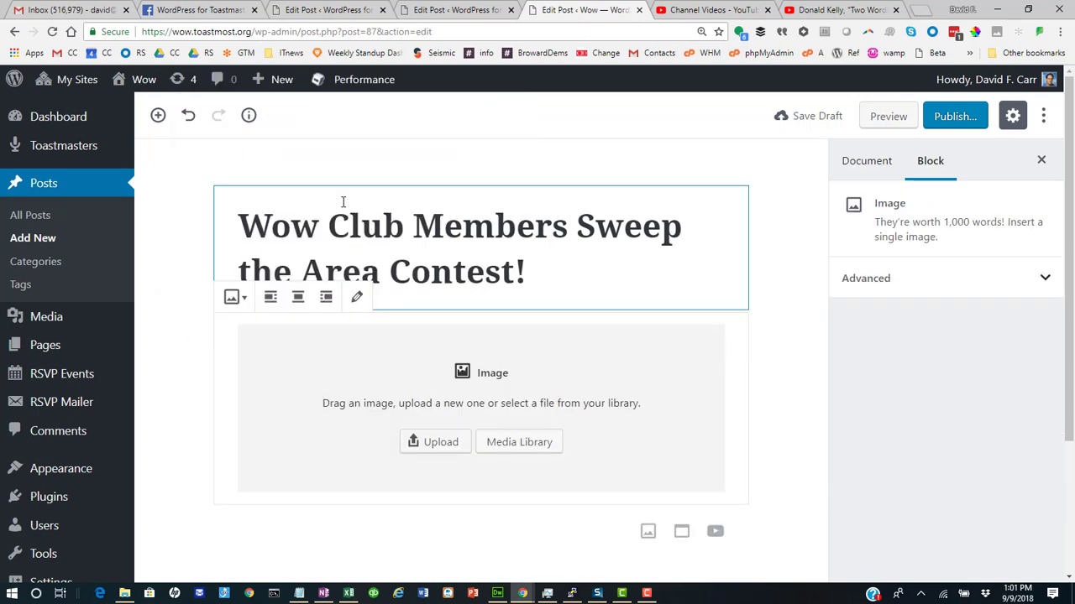
left_click(439, 442)
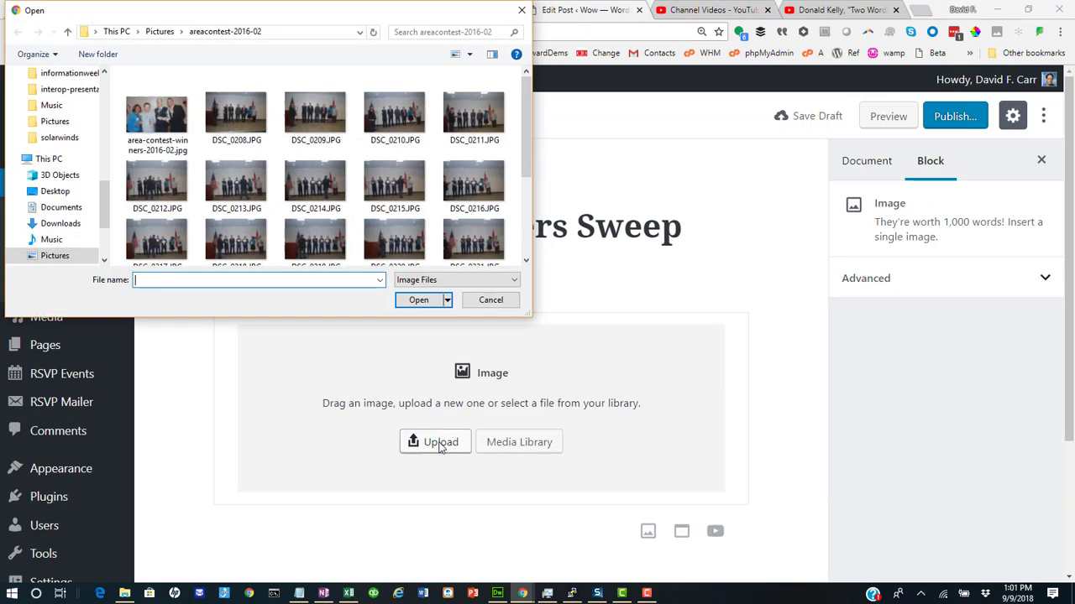
double_click(171, 126)
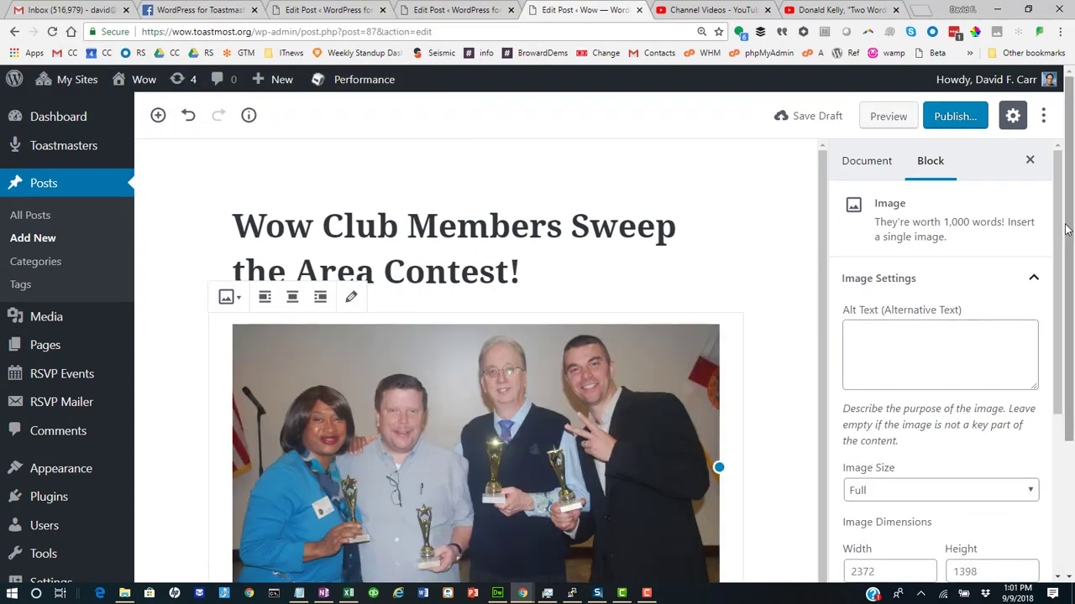
Step: Caption the uploaded contest photo "The winners!"
scroll(1071, 221, "down", 2)
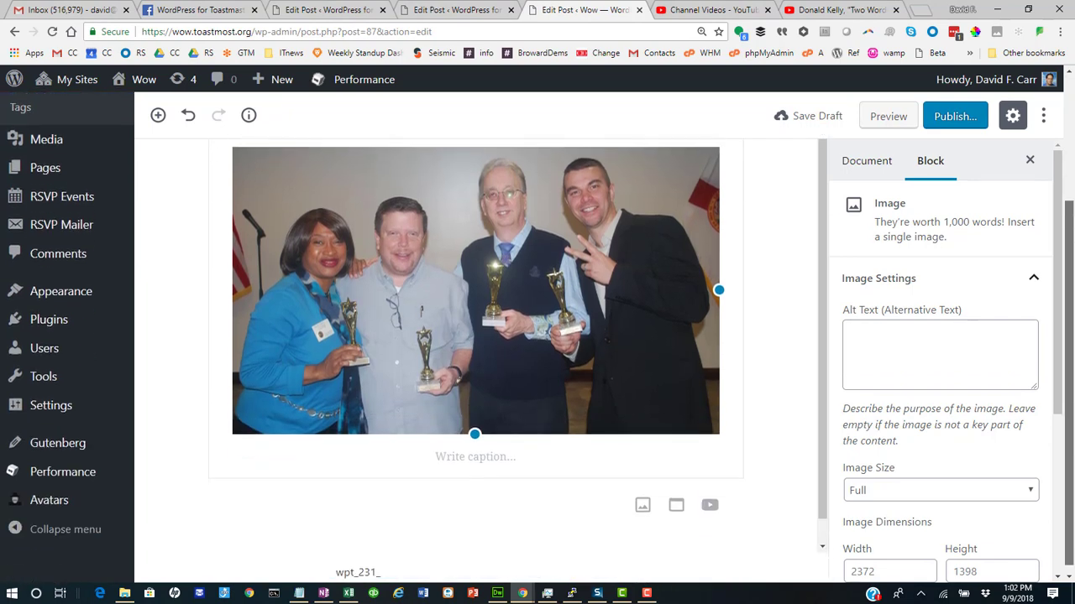
left_click(516, 449)
type("The")
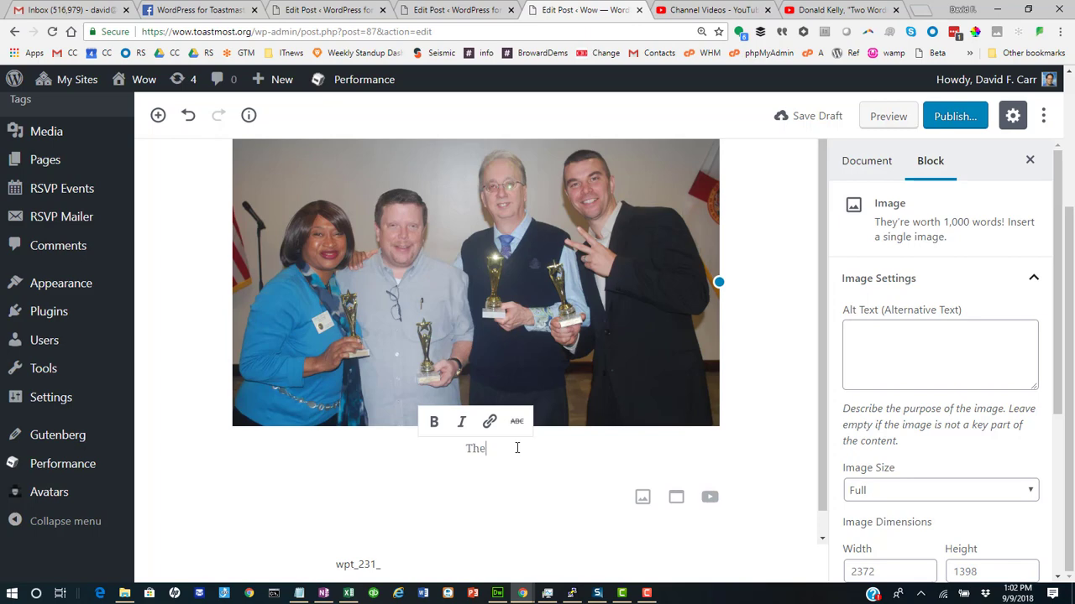
type(" winners!")
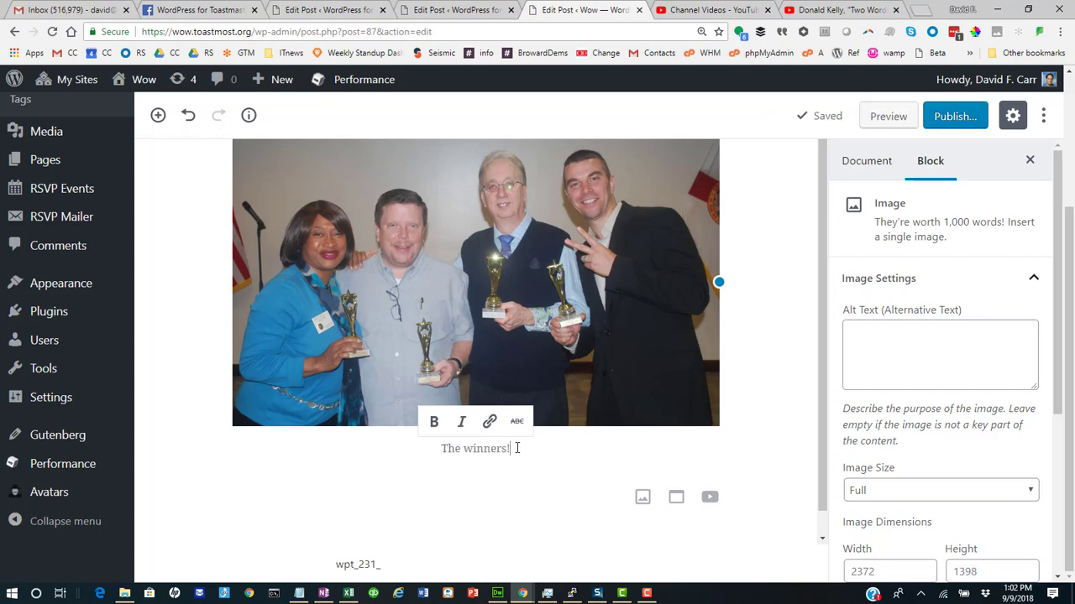
Step: Publish the contest post as public and open it on the live site
left_click(956, 117)
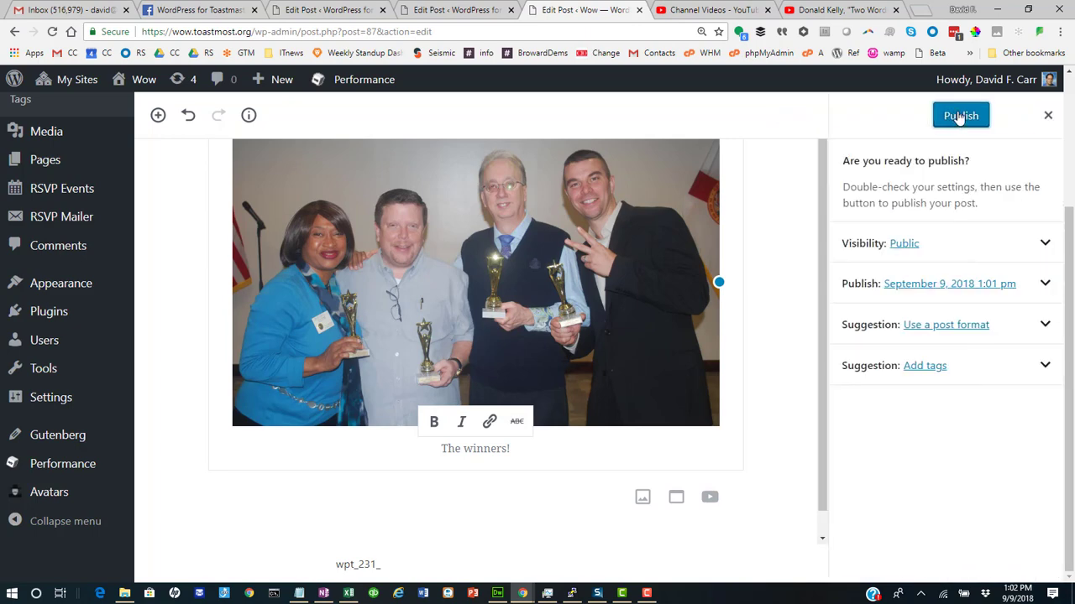
left_click(960, 116)
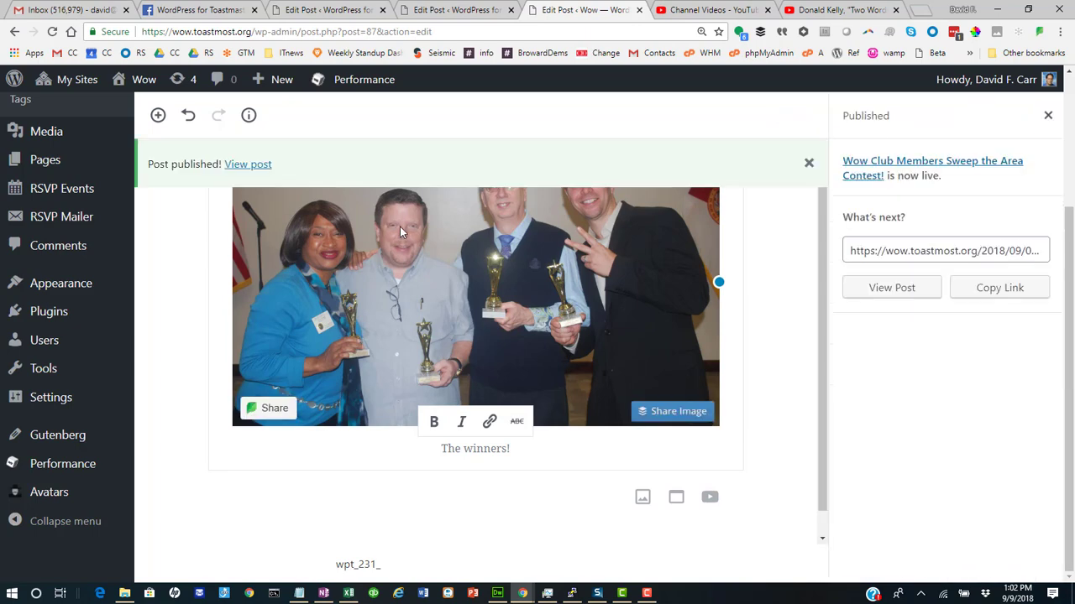
left_click(243, 166)
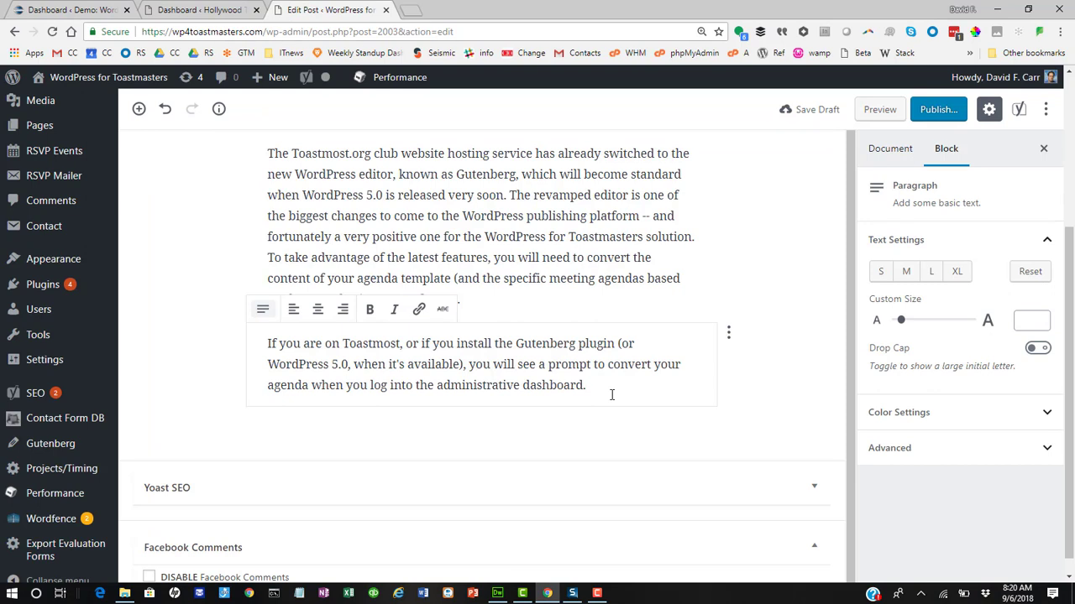
Step: Below the draft's last paragraph, add "Just a regular paragraph." and begin a bulleted list with "Convert your old agendas"
key("Return")
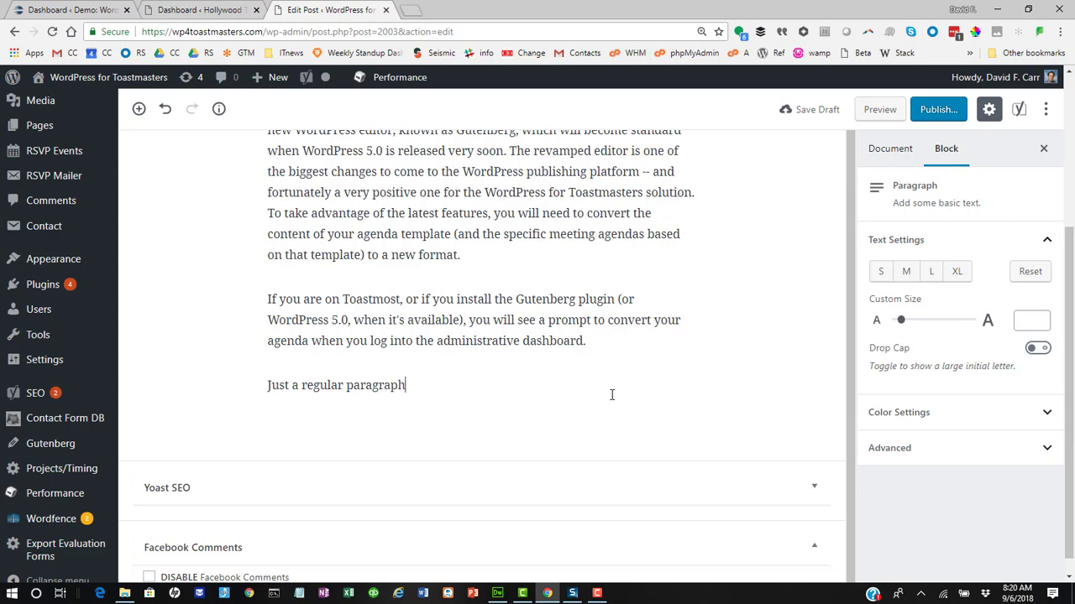
key("Return")
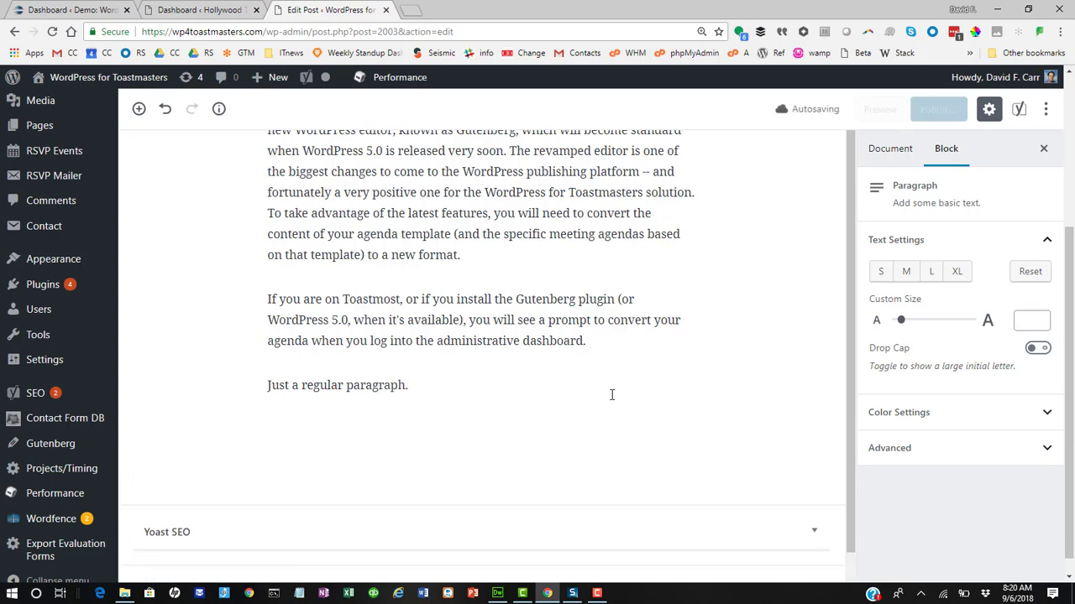
type("*")
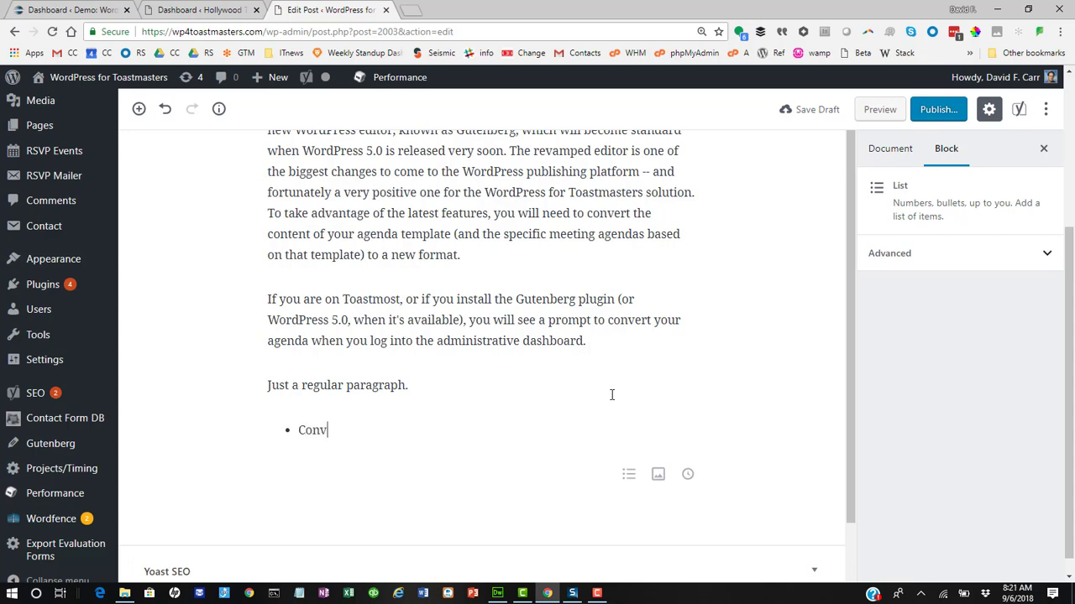
type("our old ")
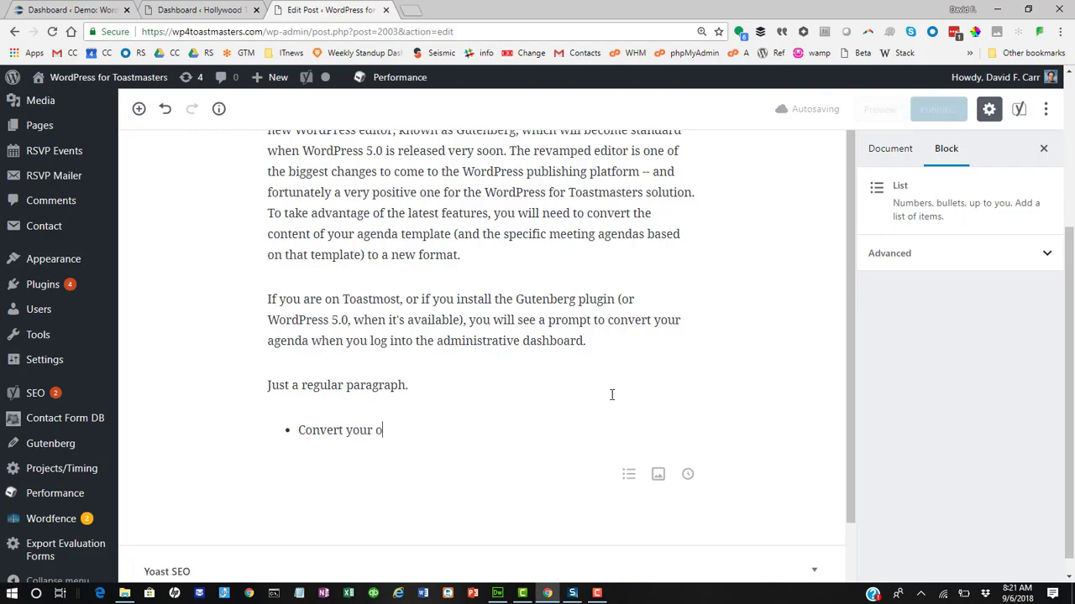
type("agendas")
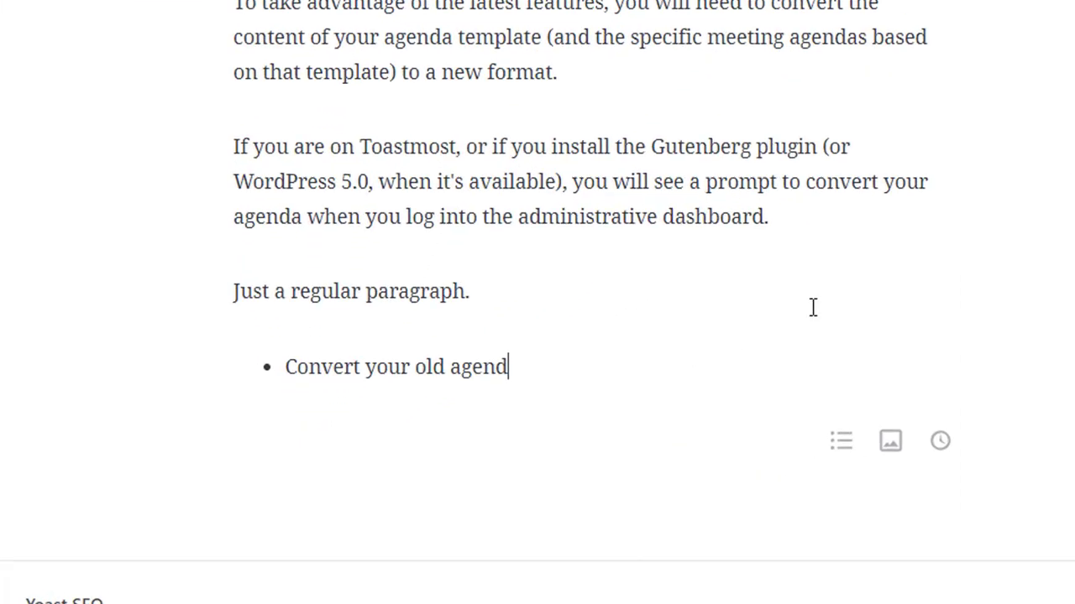
Step: Add a second bullet reading "Edit your agenda template"
key("Return")
type("Edit your ")
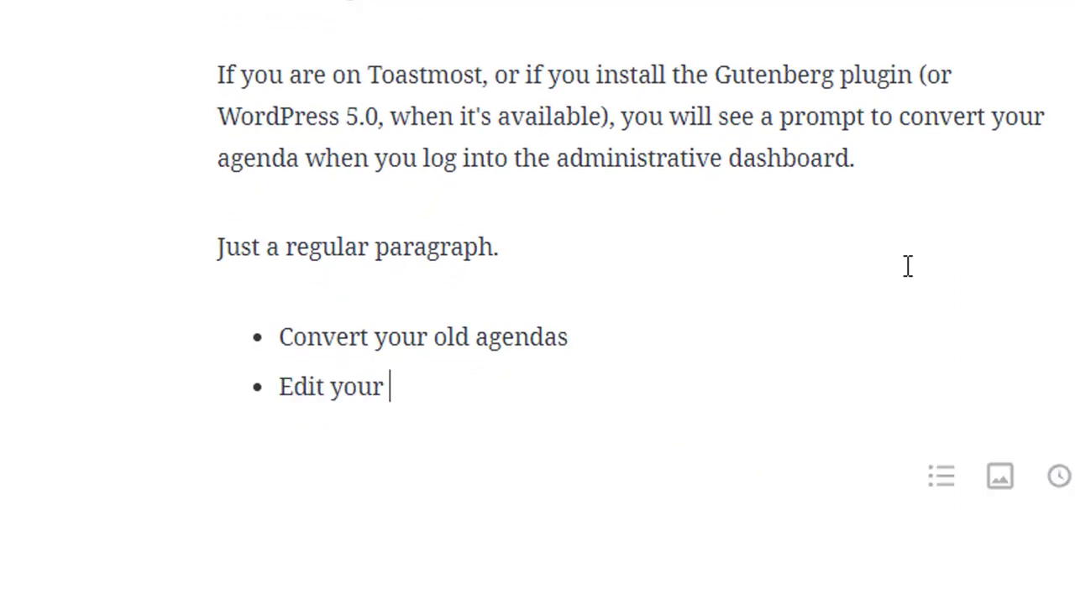
type("agenda template")
Step: Add a third bullet reading "update your agendas for individual dates."
key("Return")
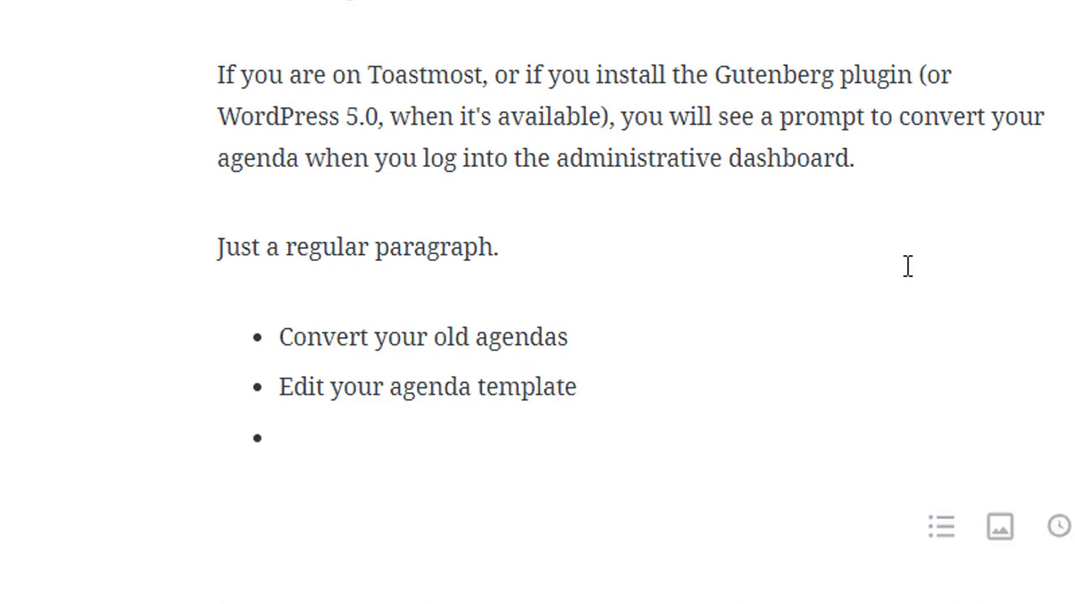
type("update your individual")
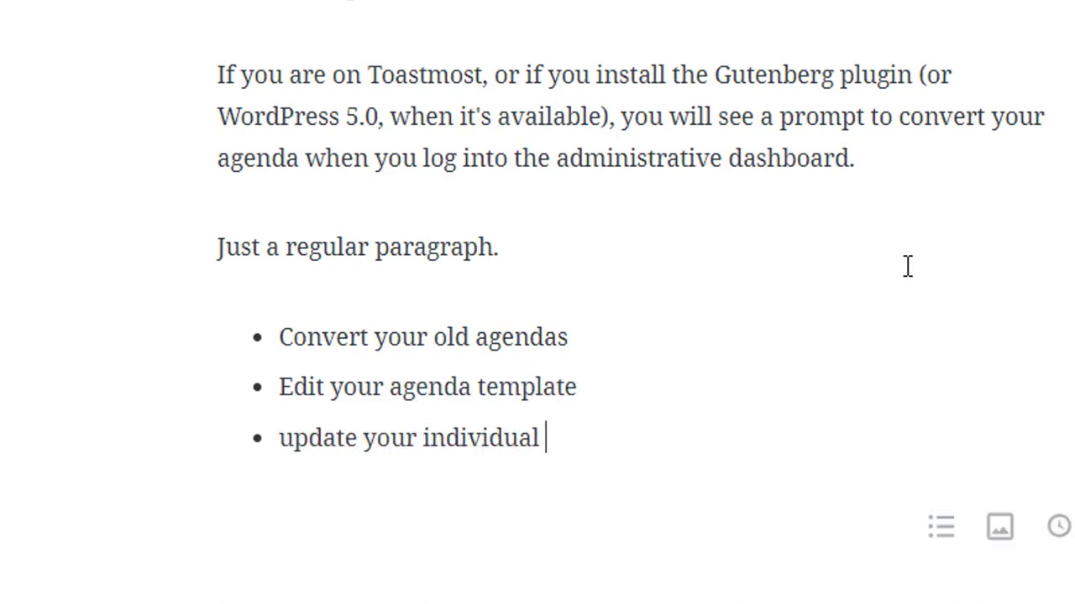
key("BackSpace")
key("BackSpace")
key("BackSpace")
key("BackSpace")
key("BackSpace")
key("BackSpace")
key("BackSpace")
key("BackSpace")
key("BackSpace")
key("BackSpace")
type("agendas for indiv")
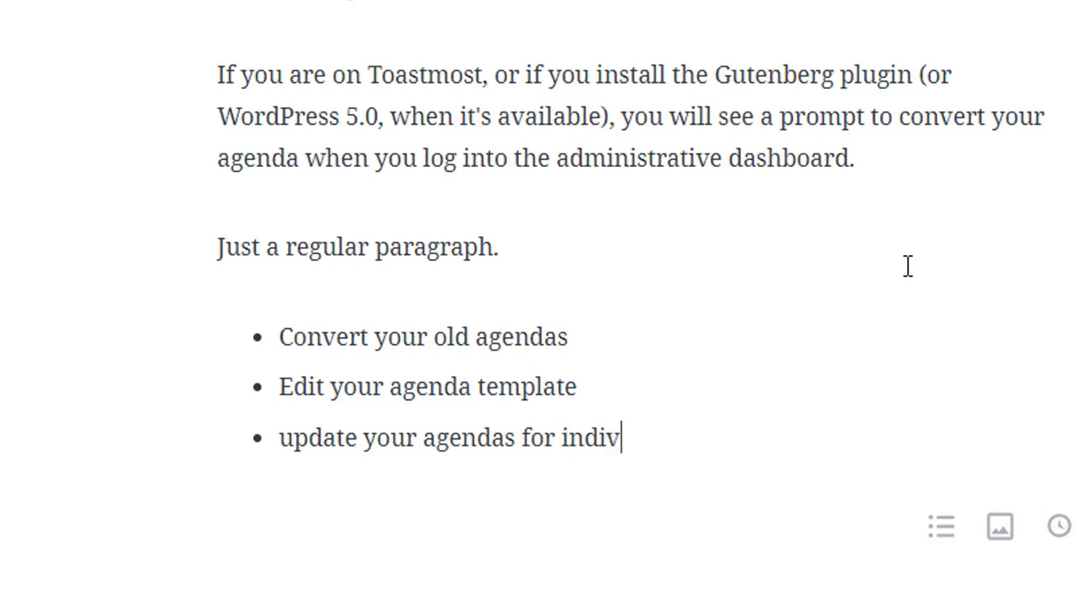
type("idual dates.")
Step: Capitalize the first letter of the third bullet so it begins with "Update"
left_click(295, 444)
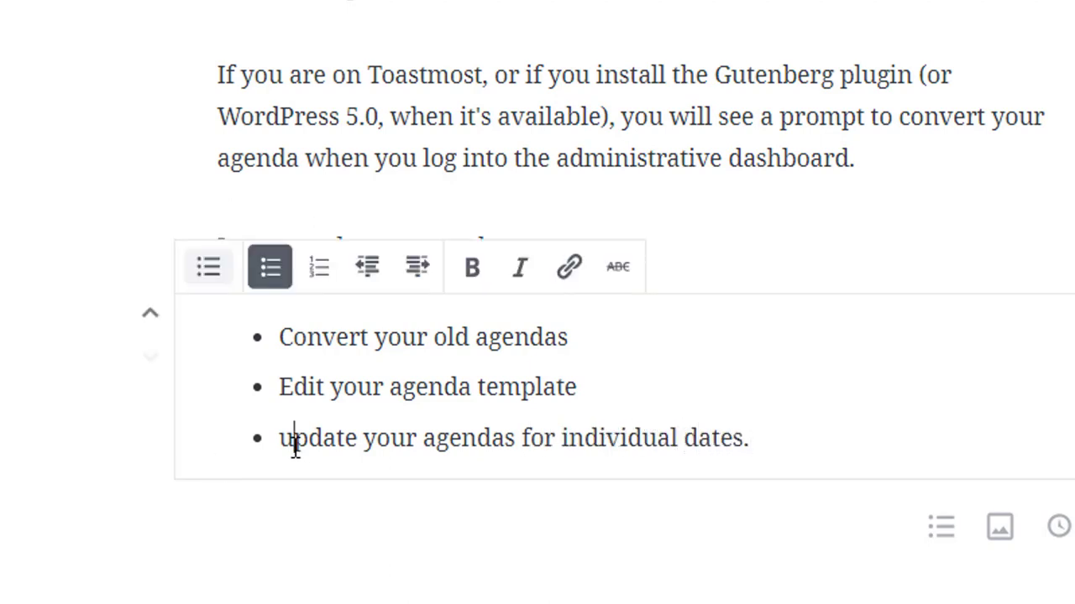
key("BackSpace")
type("U")
Step: Change the first bullet to "Convert your old agenda templates"
left_click(613, 336)
key("BackSpace")
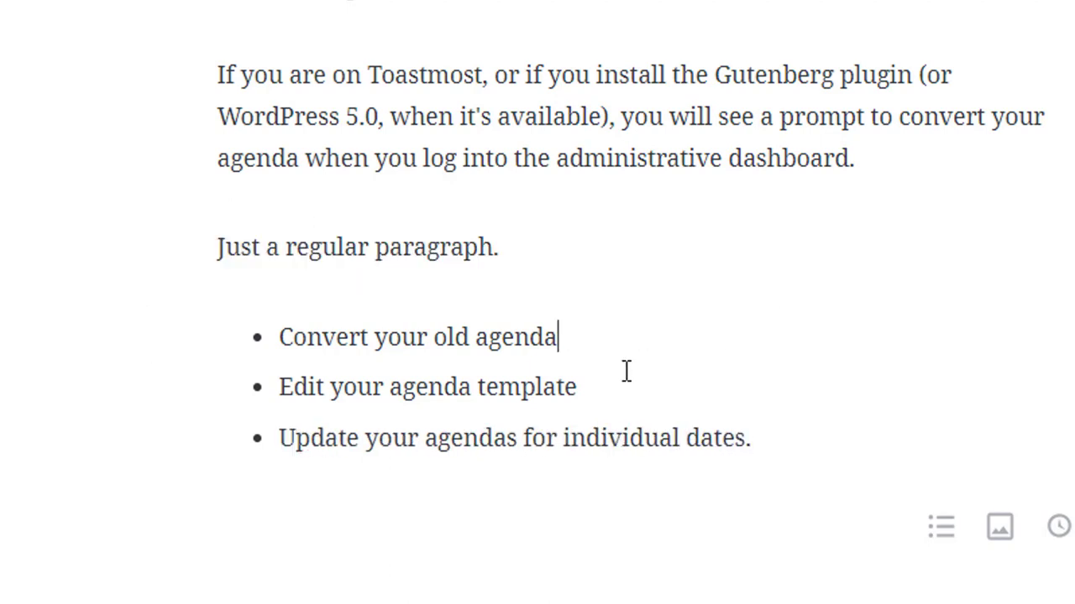
type("templates")
Step: Insert the word "regular" in the second bullet so it reads "Edit your regular agenda template"
key("Down")
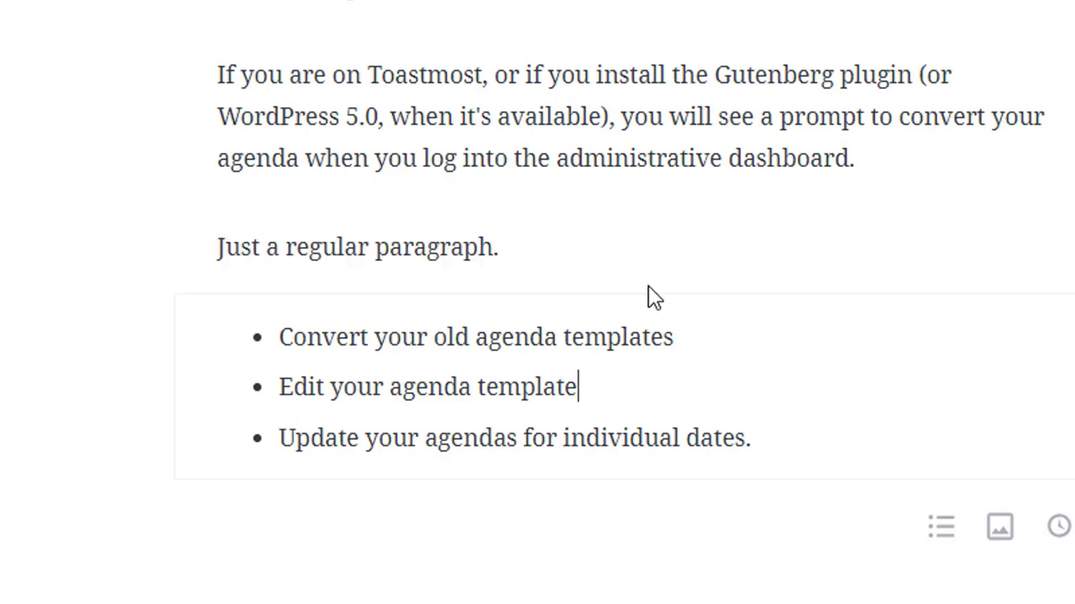
key("Left")
key("Left")
key("Left")
key("Left")
key("Left")
key("Left")
key("Left")
key("Left")
key("Left")
key("Left")
key("Left")
key("Left")
key("Left")
key("Left")
type("gre")
key("BackSpace")
key("BackSpace")
key("BackSpace")
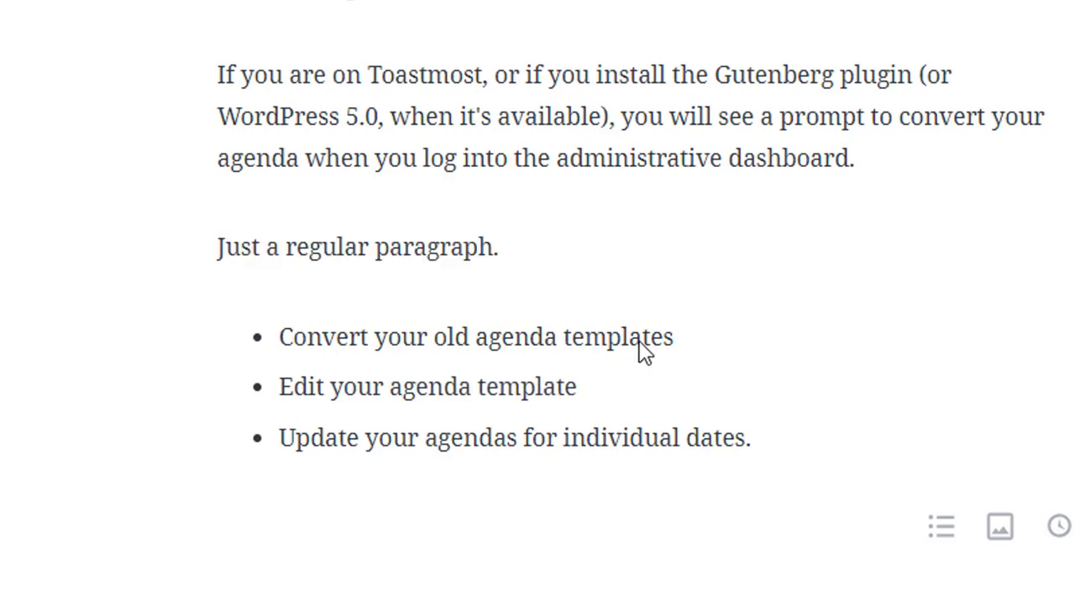
type("regular")
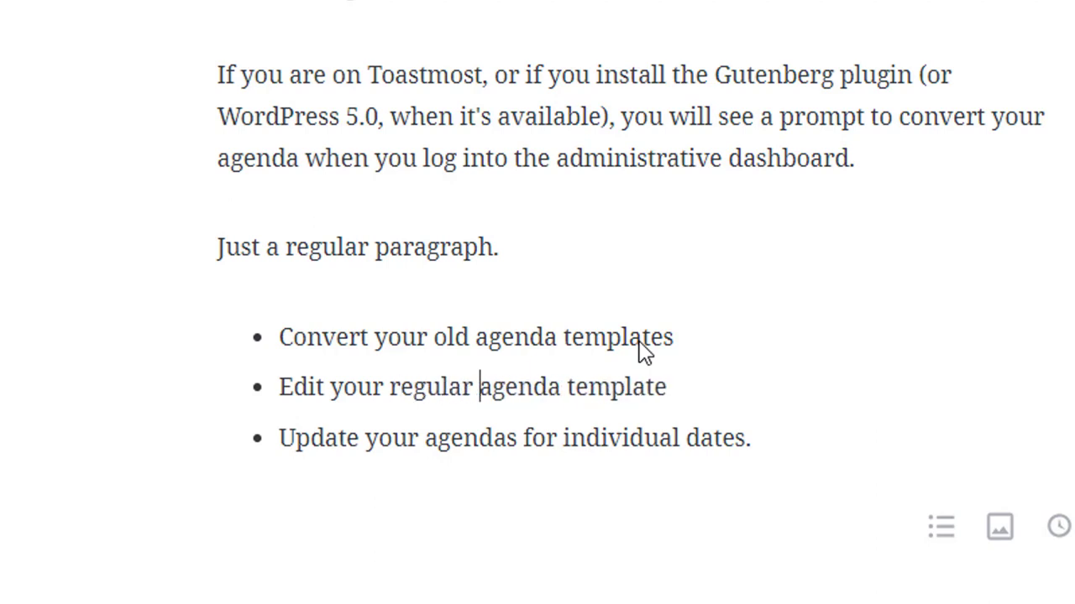
Step: Convert the bulleted list to a numbered list and start an empty paragraph below its last item
left_click(284, 339)
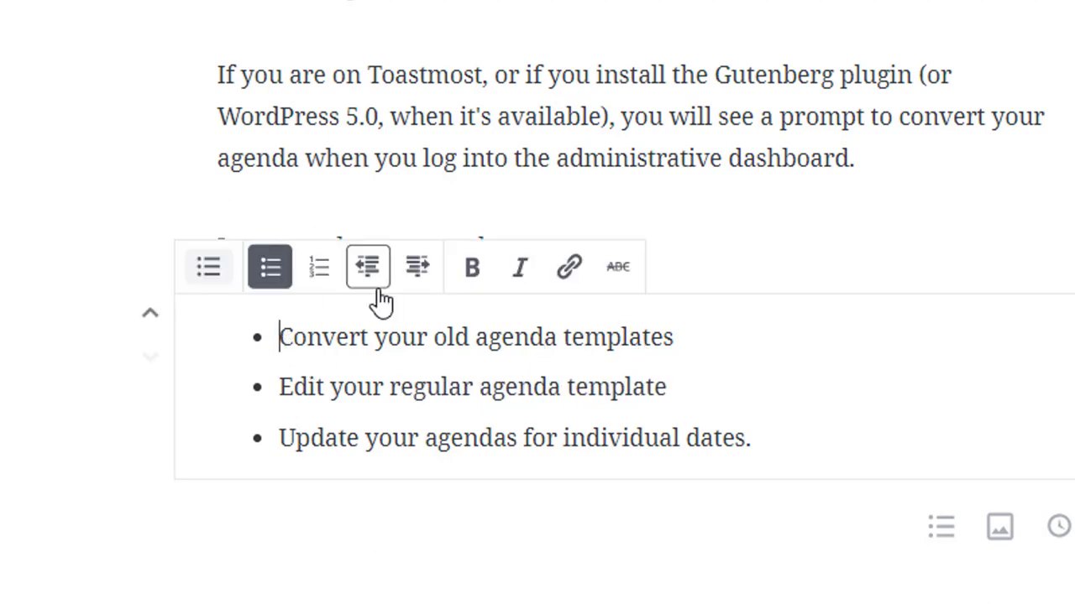
left_click(320, 273)
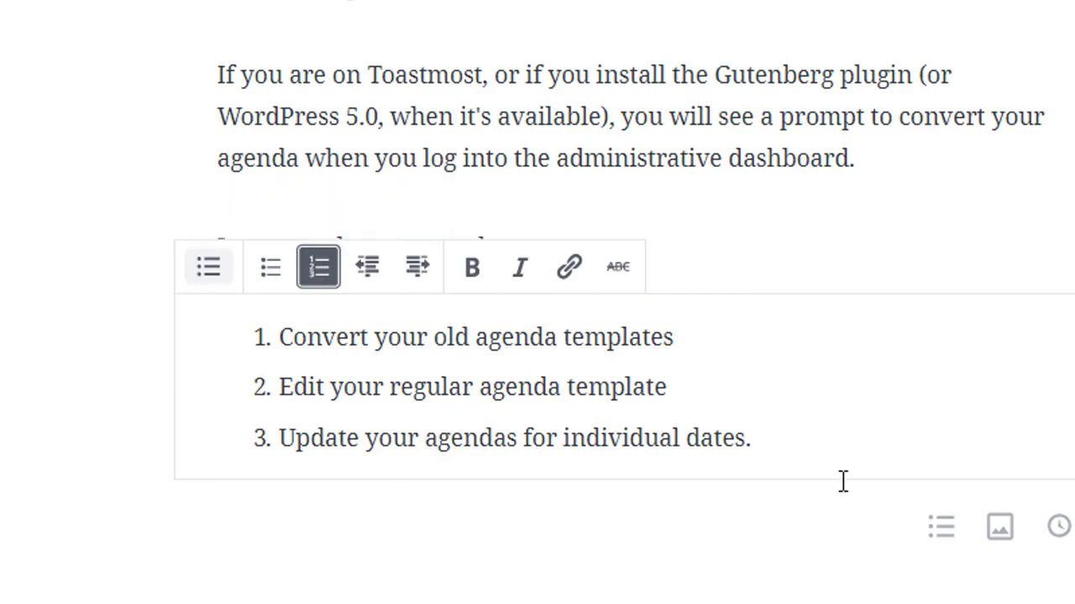
left_click(809, 447)
key("Return")
key("Return")
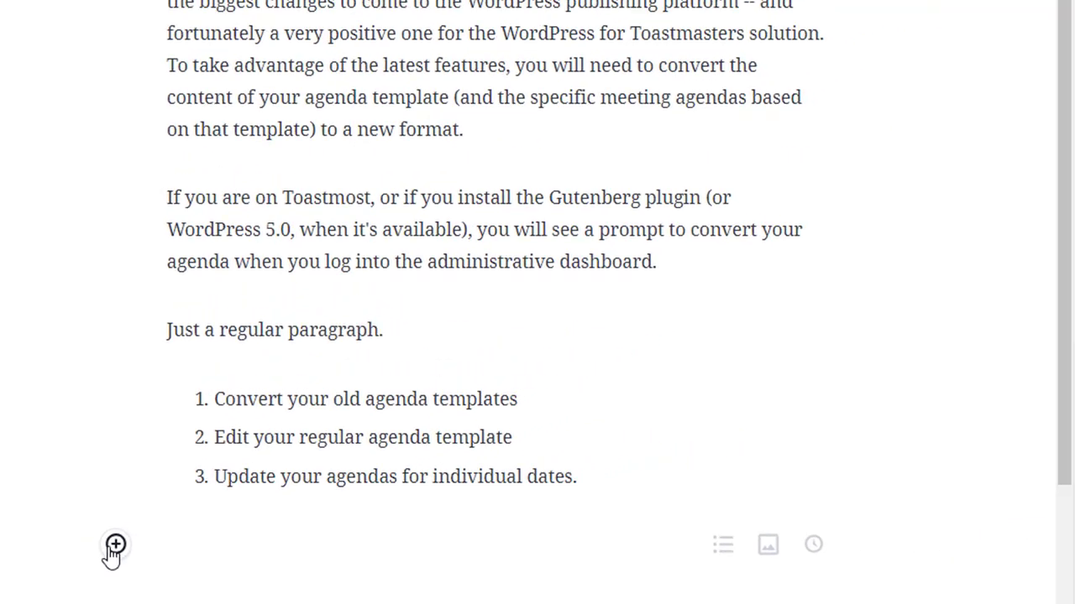
Step: Search the available blocks for "image" and insert an Image block below the numbered list
left_click(115, 547)
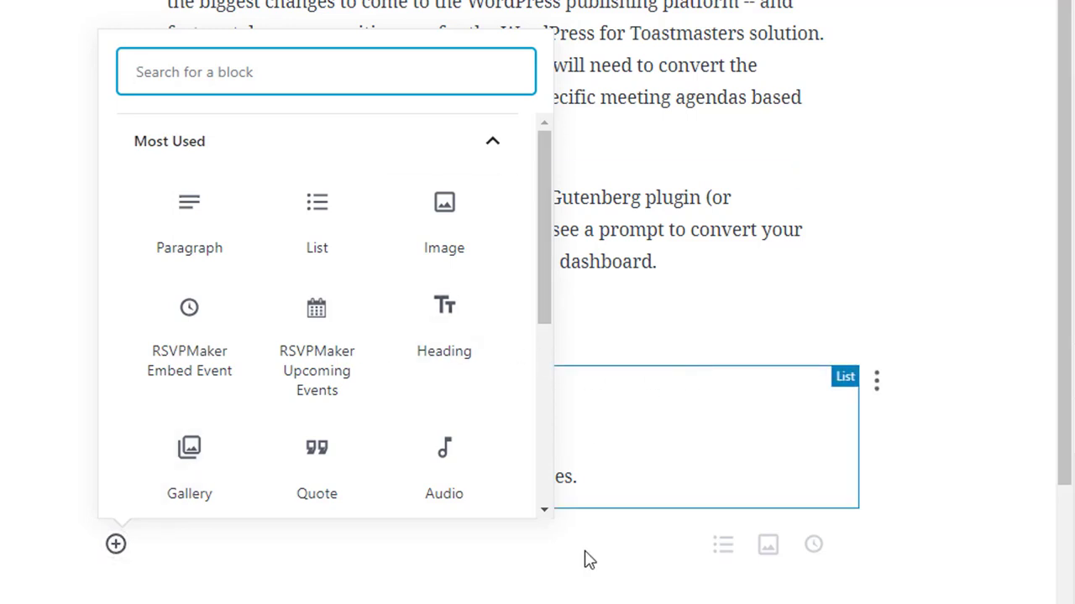
left_click(554, 588)
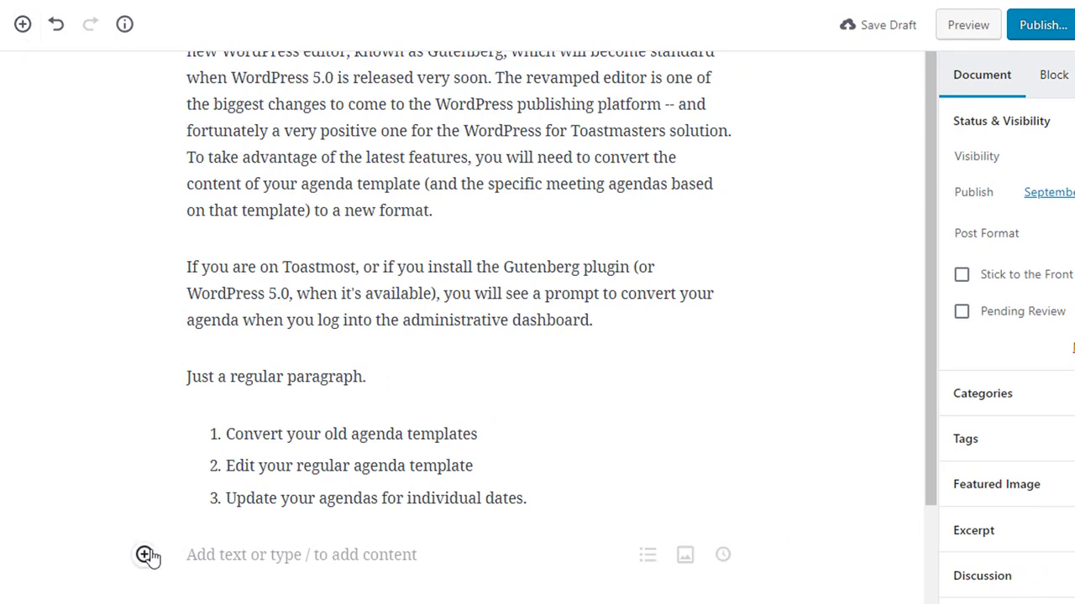
left_click(144, 556)
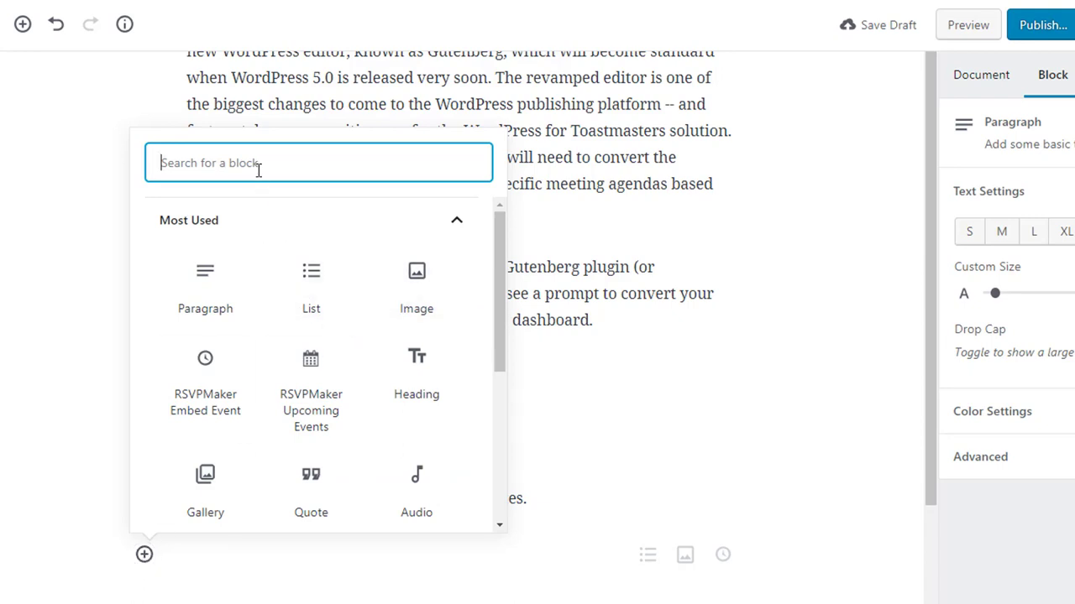
type("image")
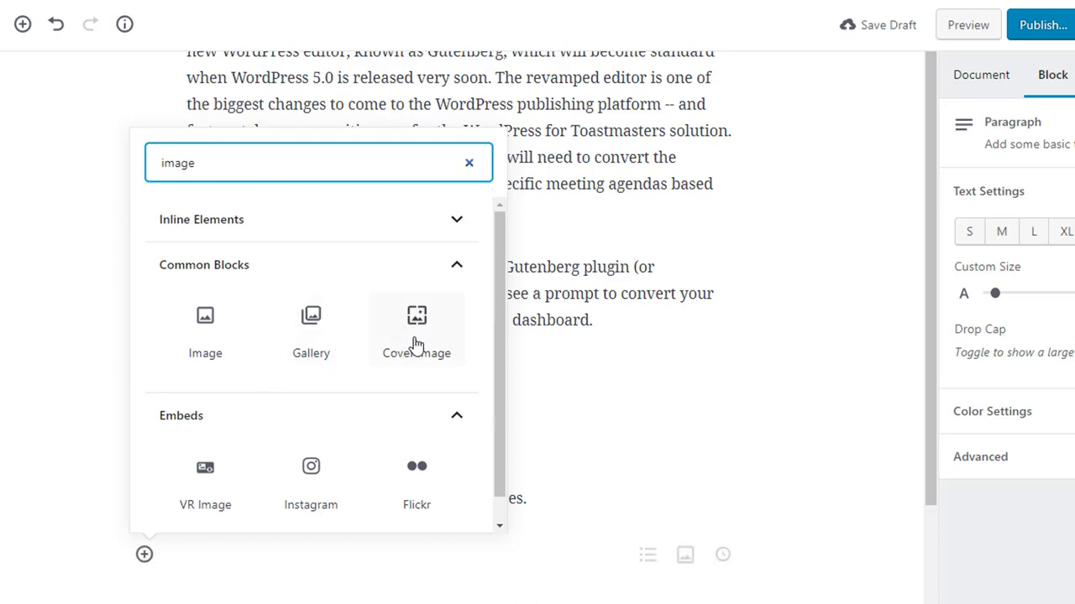
left_click(205, 333)
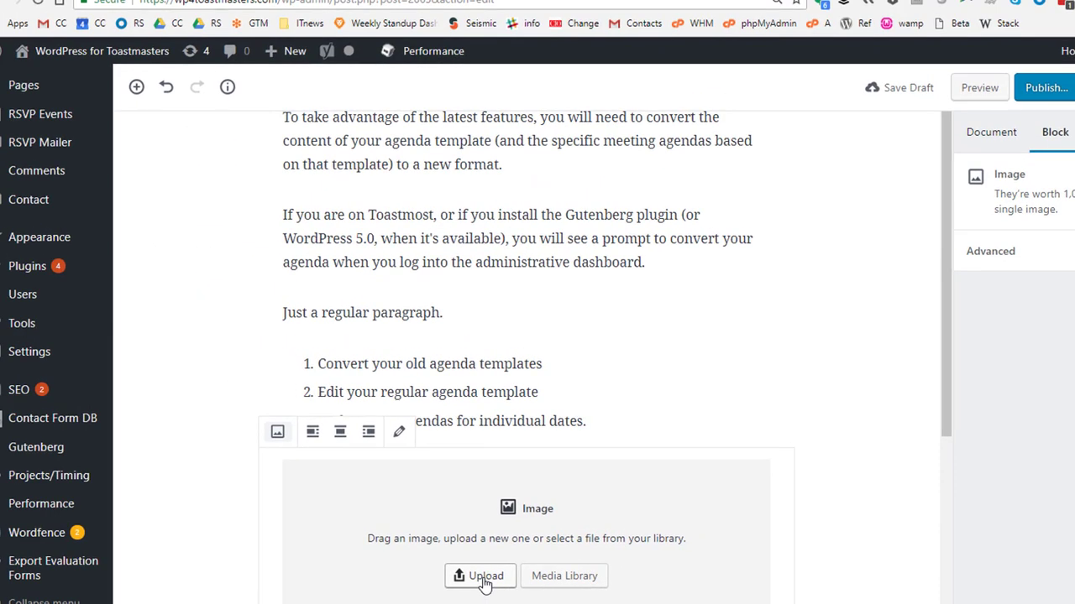
Step: Upload convert_prompt.png from the screenshots folder into the new image block
left_click(484, 579)
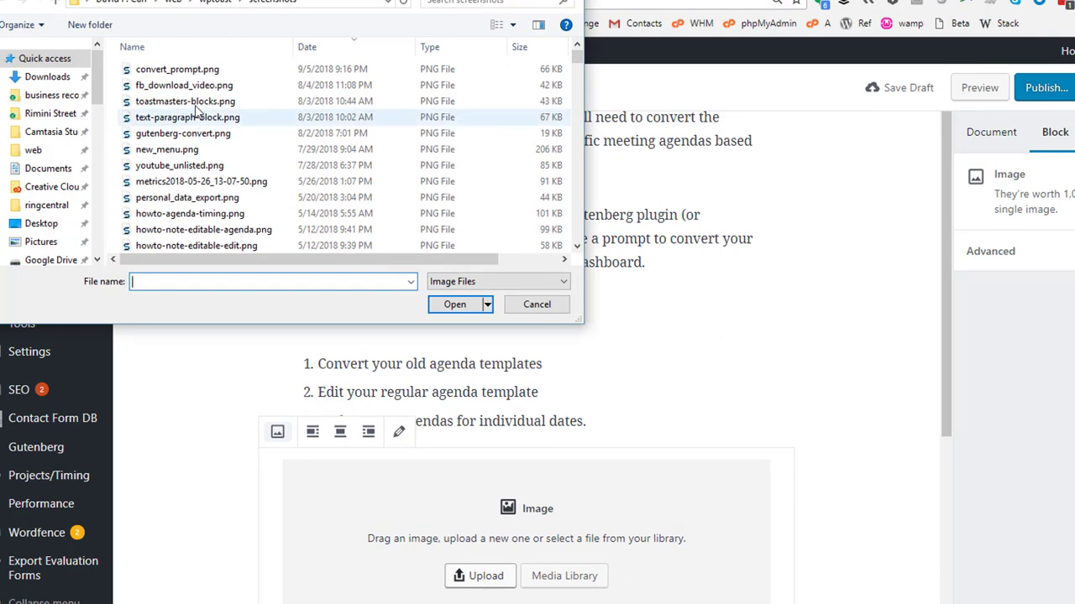
left_click(195, 72)
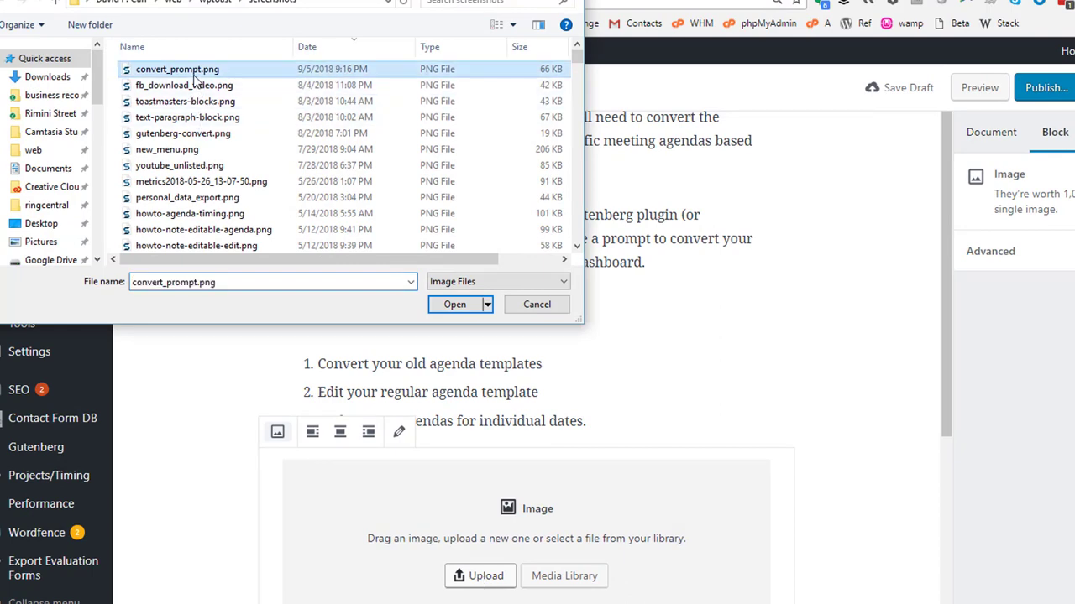
left_click(456, 305)
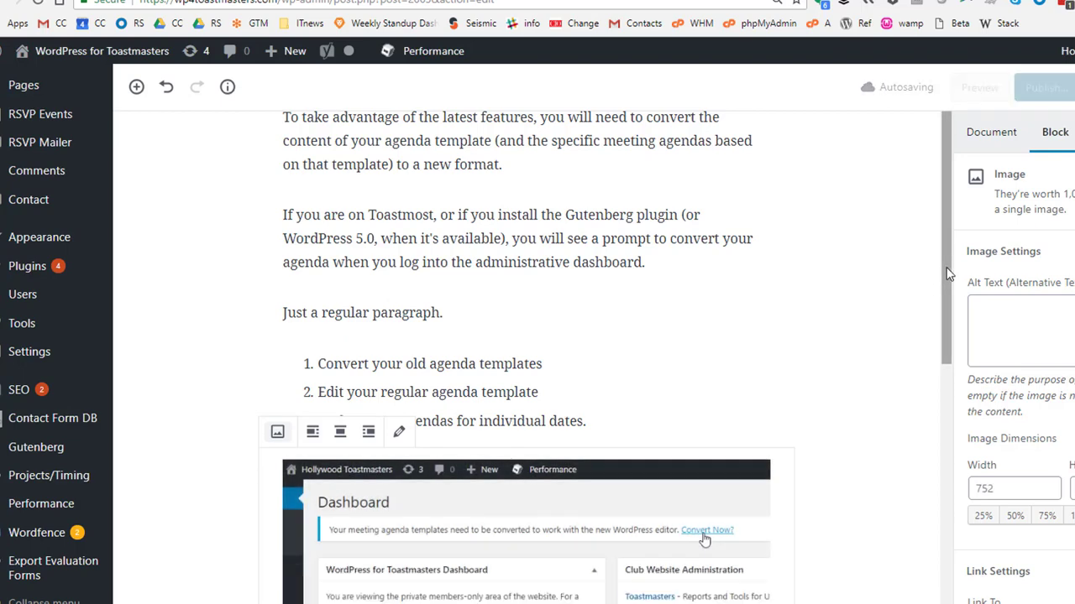
Step: Caption the uploaded dashboard screenshot "The convert your agenda template prompt."
left_click_drag(947, 274, 965, 470)
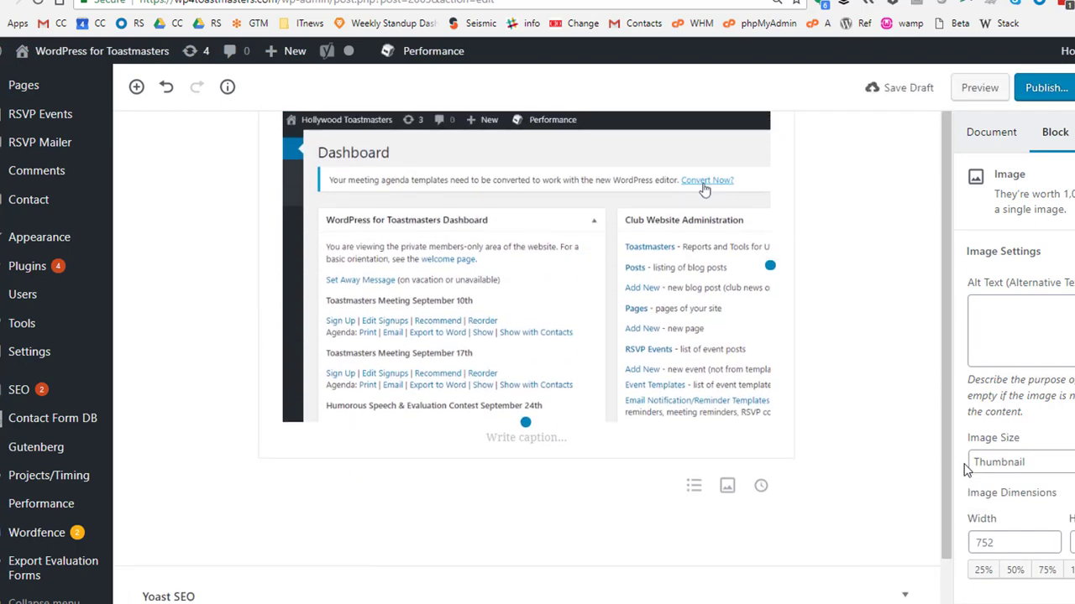
left_click(539, 442)
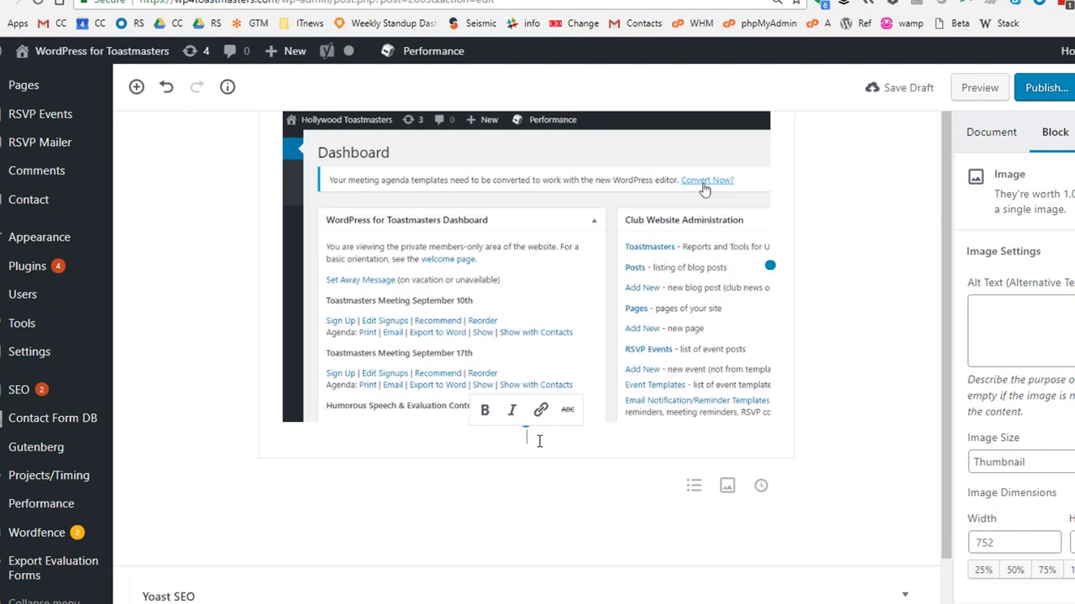
type("The conv")
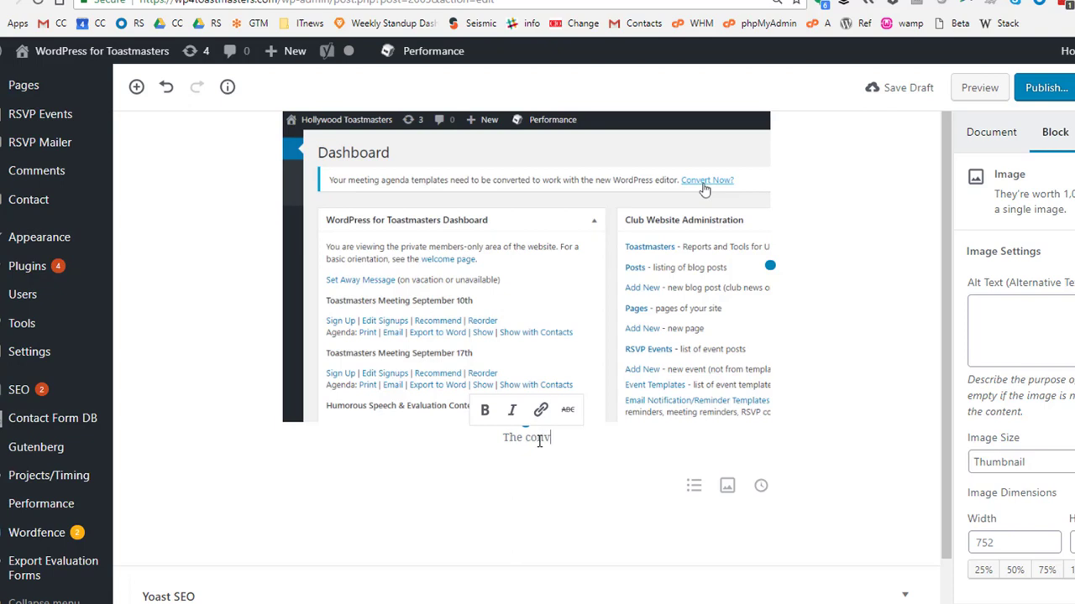
type("ert your ag")
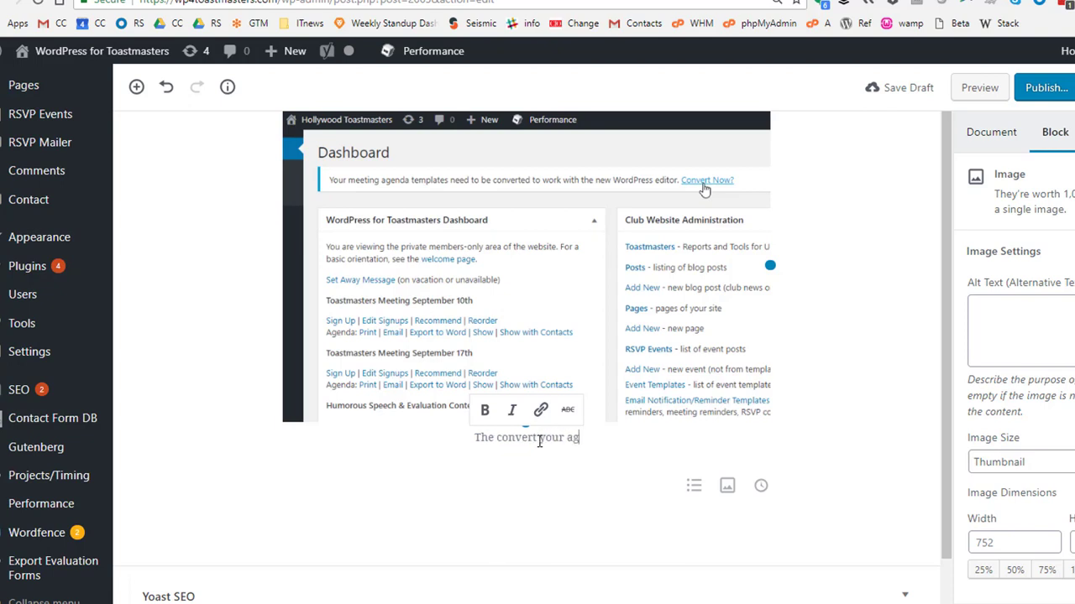
type("enda templa")
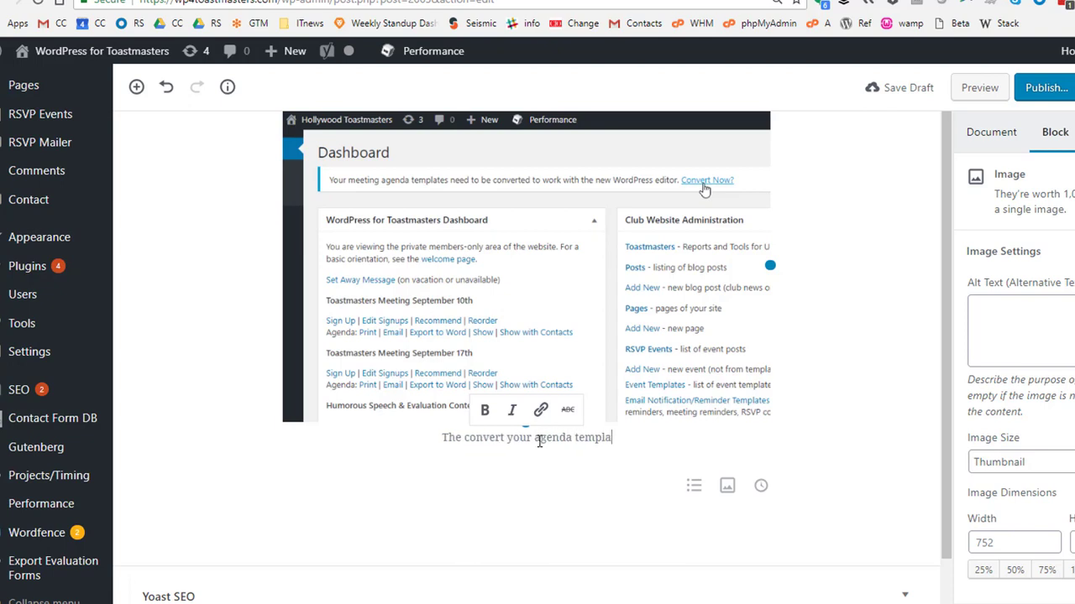
type("te prompt.")
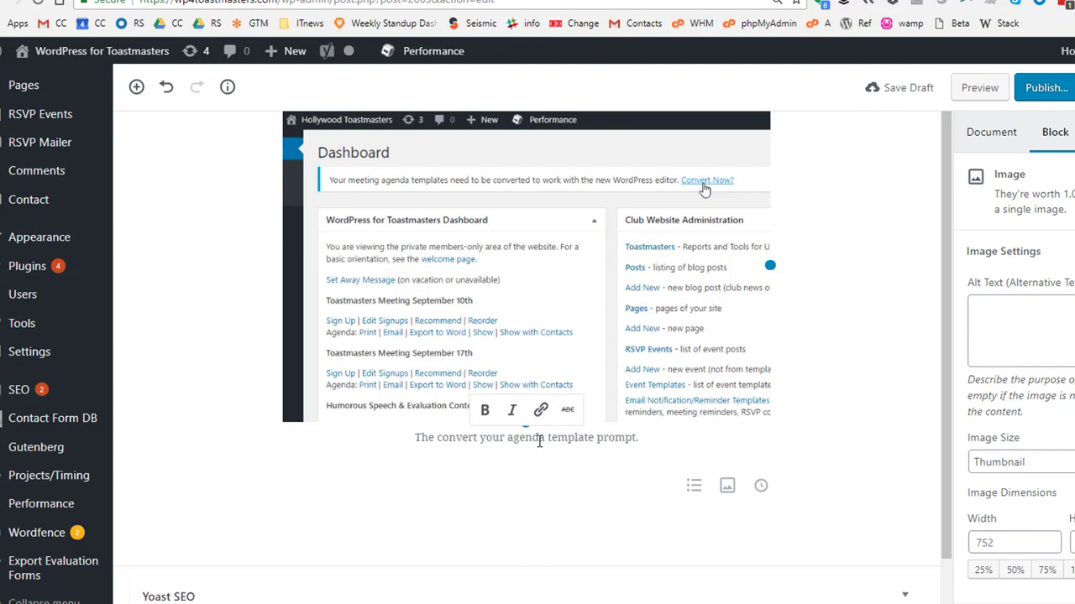
key("Return")
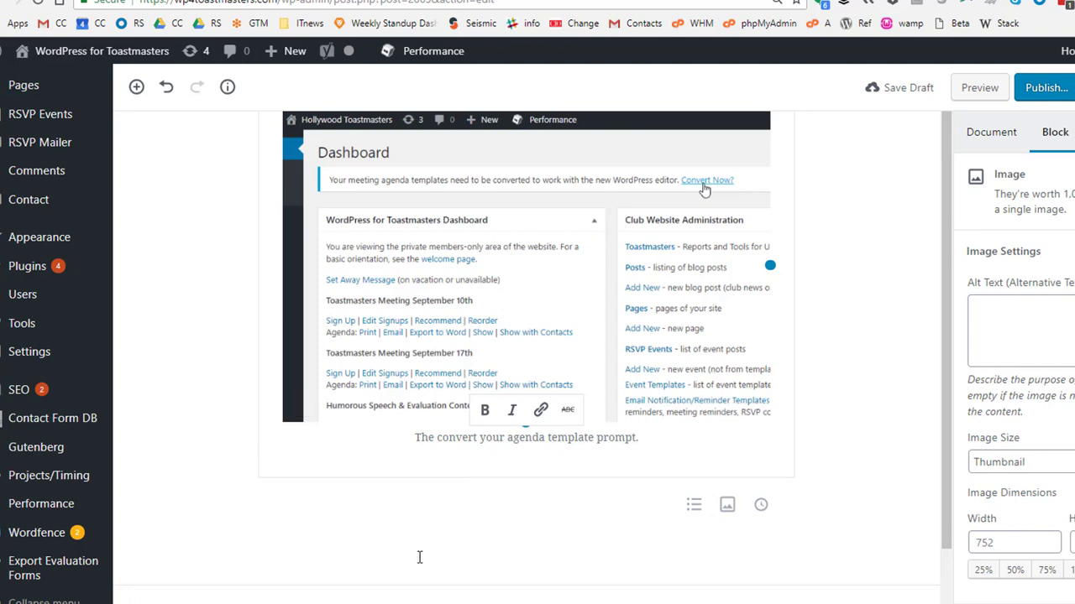
Step: Search the available blocks for "file" and insert a File block below the captioned dashboard screenshot
left_click(446, 489)
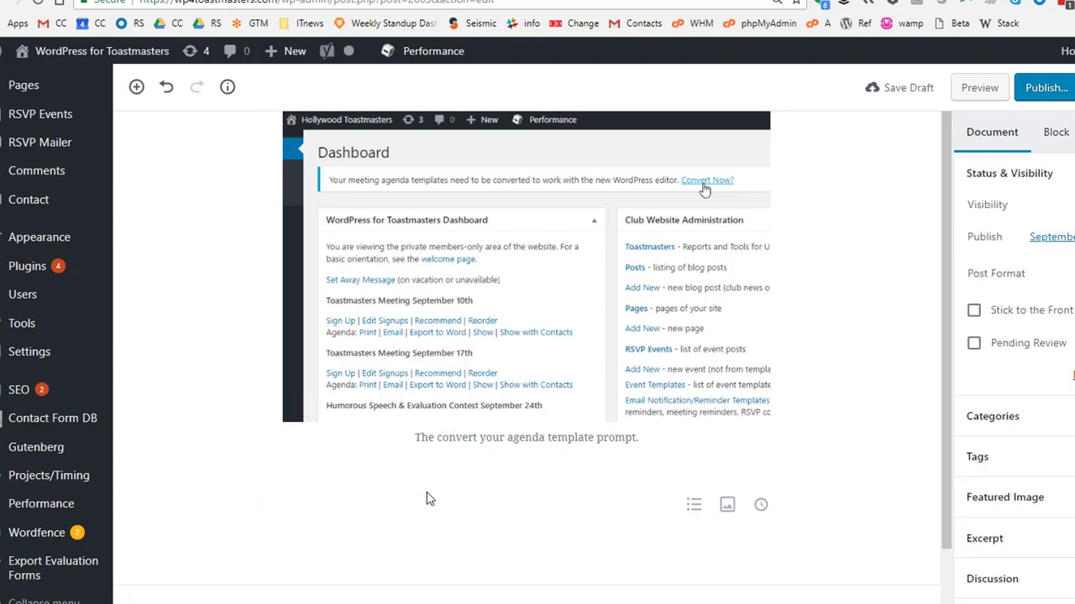
left_click(246, 506)
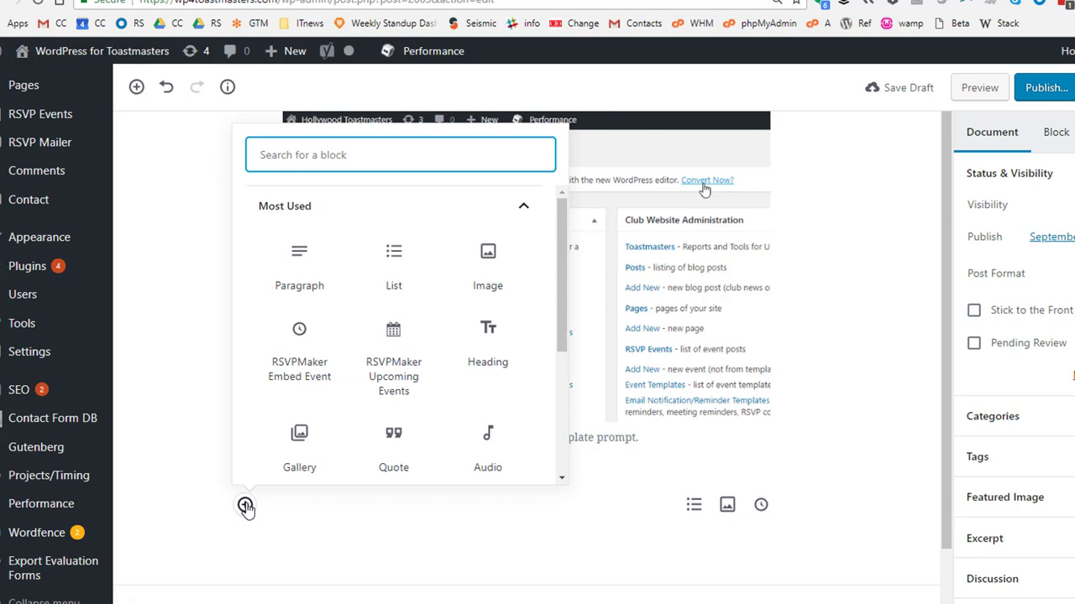
type("file")
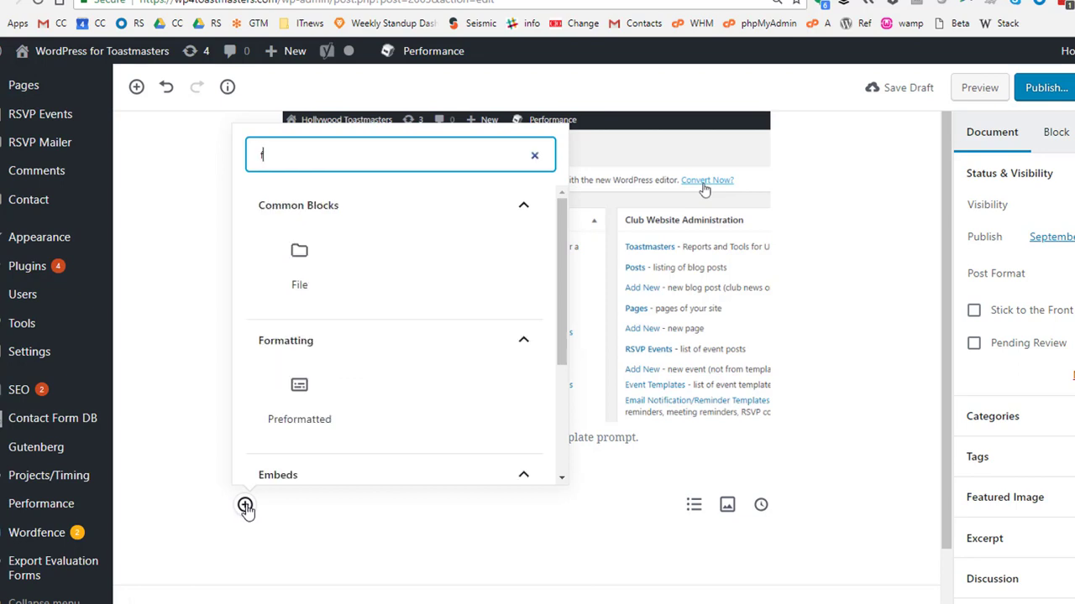
left_click(298, 256)
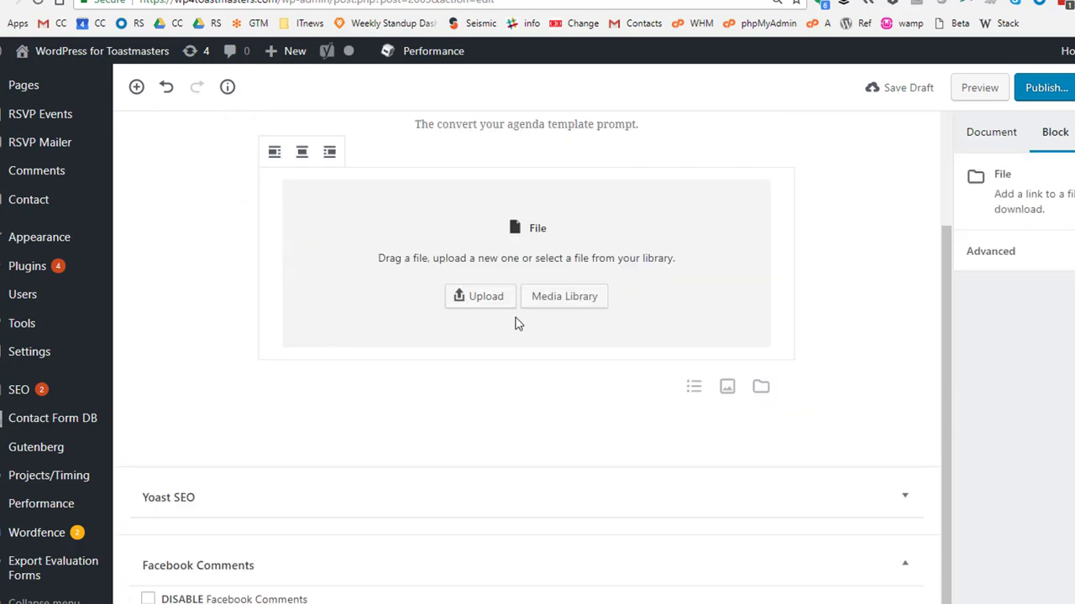
Step: Upload demo-members.xlsx from the wptoast folder into the new File block
left_click(485, 298)
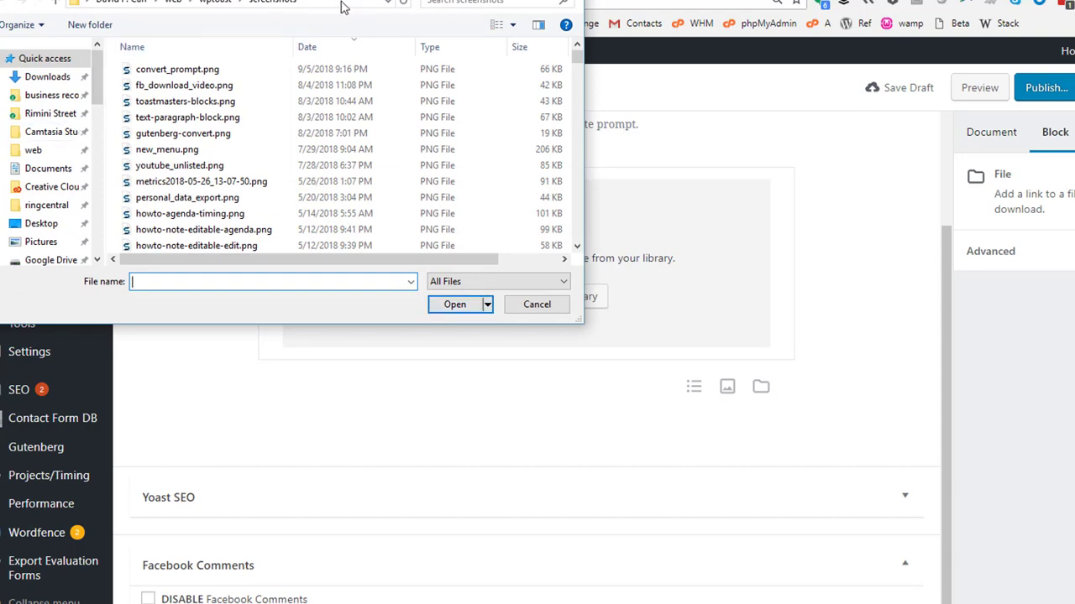
left_click(220, 1)
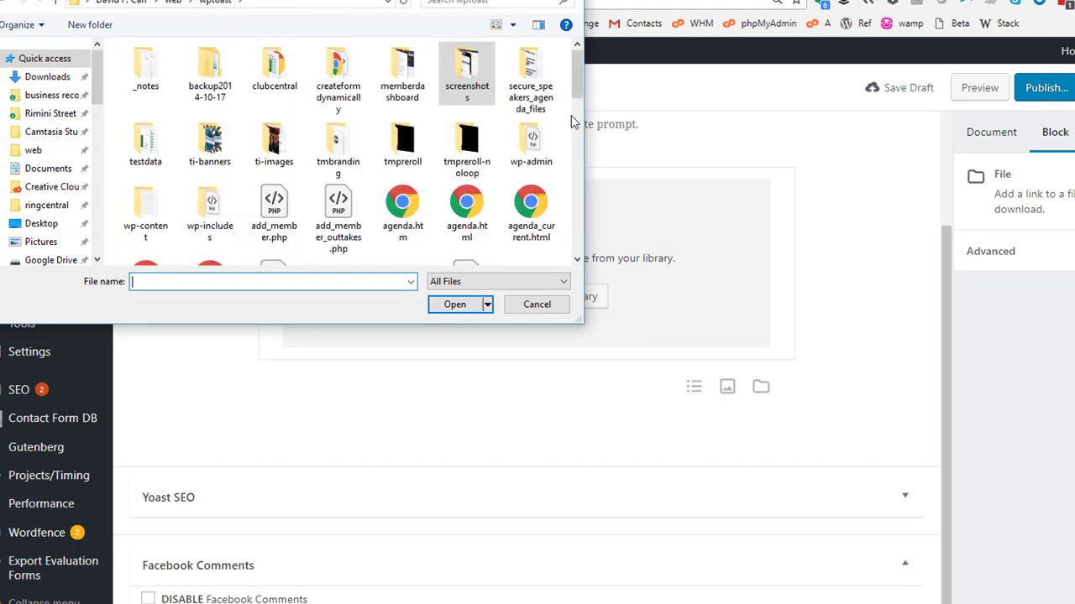
left_click_drag(583, 90, 585, 133)
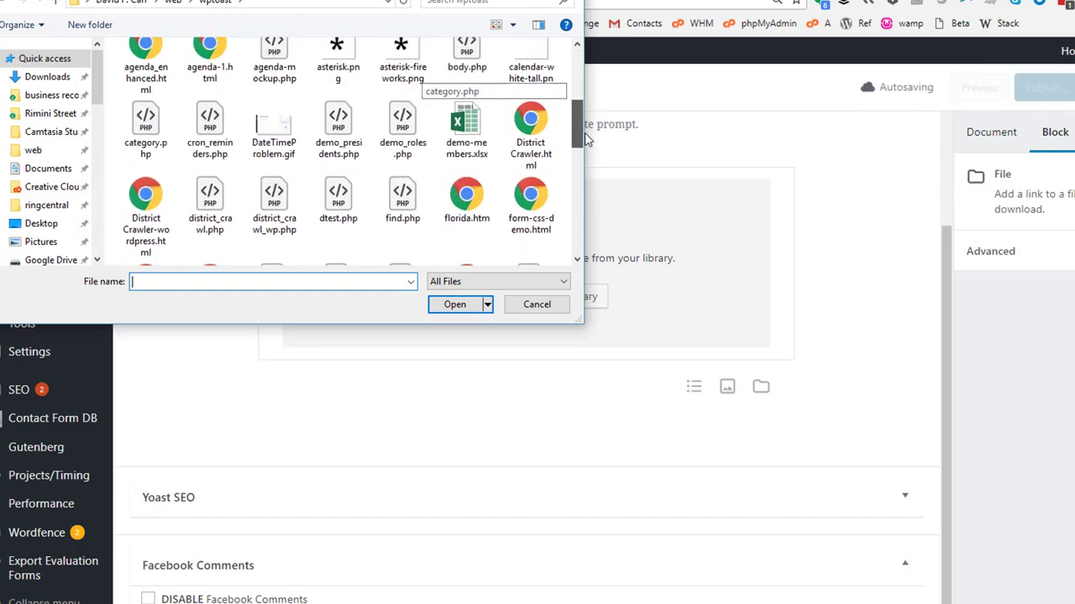
left_click(474, 132)
left_click(454, 305)
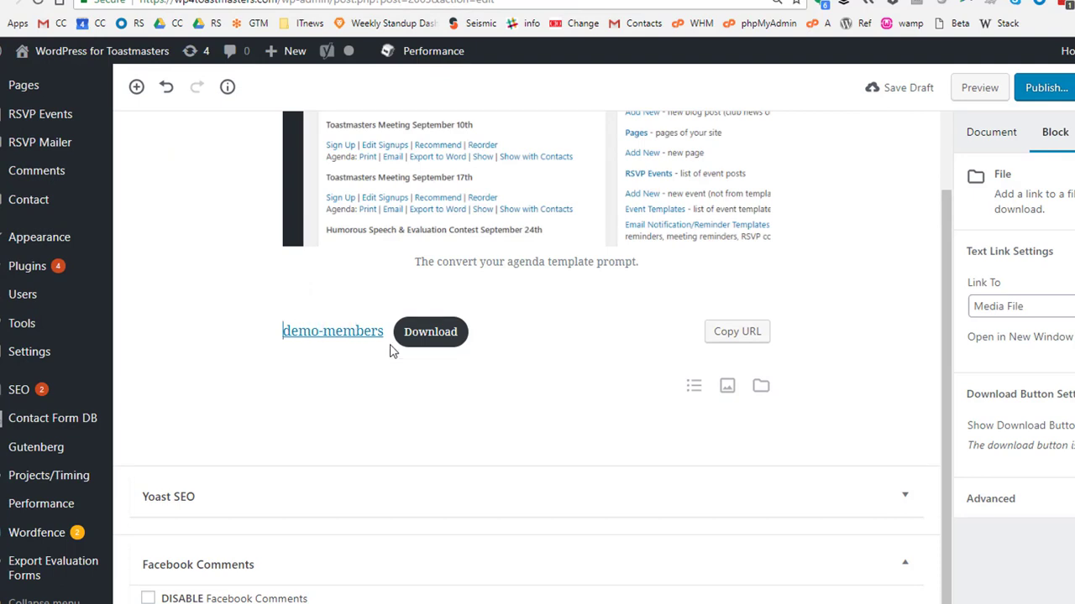
Step: Replace the file link's text with "Demo Members (XLS)"
key("shift+Right")
key("shift+Right")
key("shift+Right")
key("shift+Right")
key("shift+Right")
key("shift+Right")
key("shift+Right")
key("shift+Right")
key("shift+Right")
key("shift+Right")
key("shift+Right")
key("shift+Right")
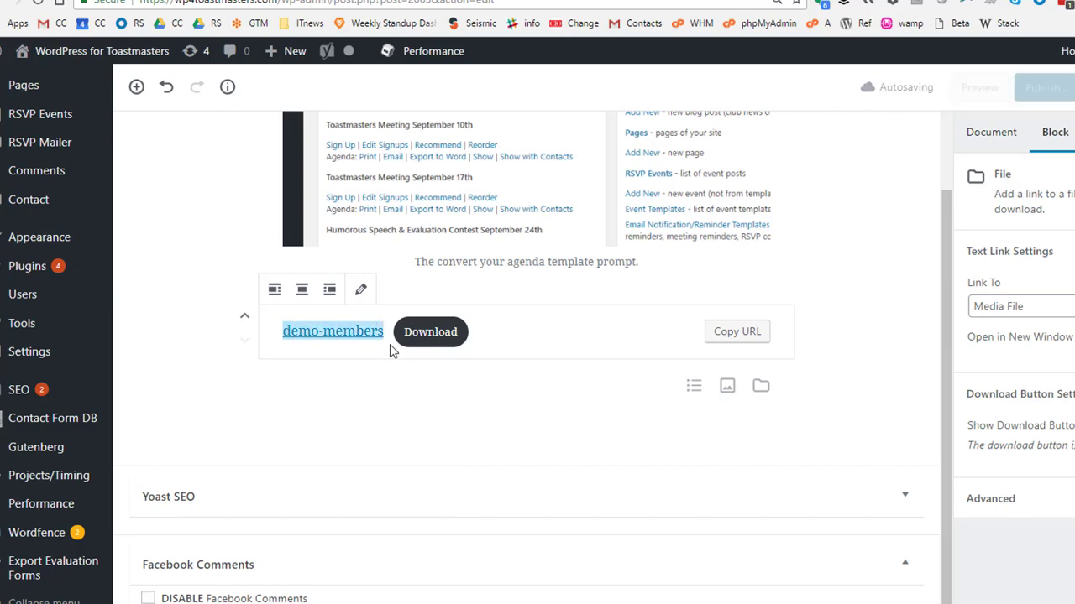
type("Da")
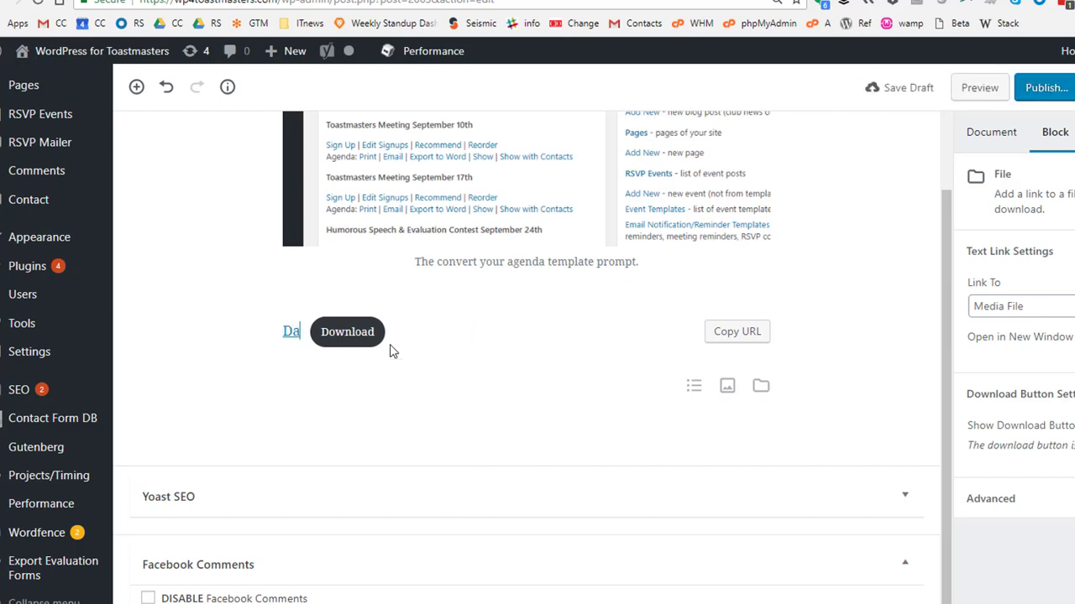
key("BackSpace")
type("emo")
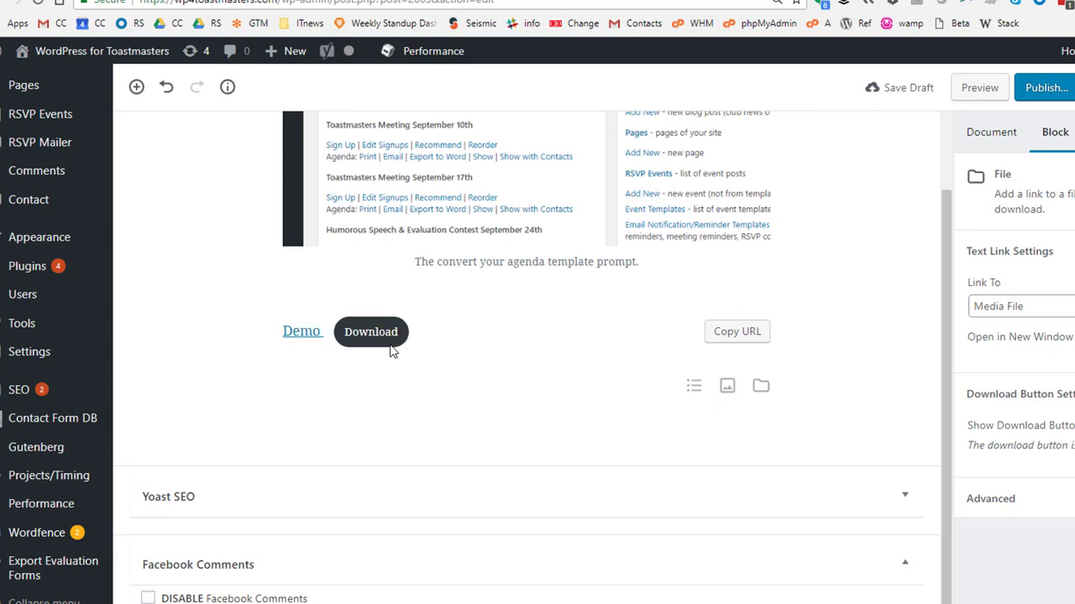
type(" Members")
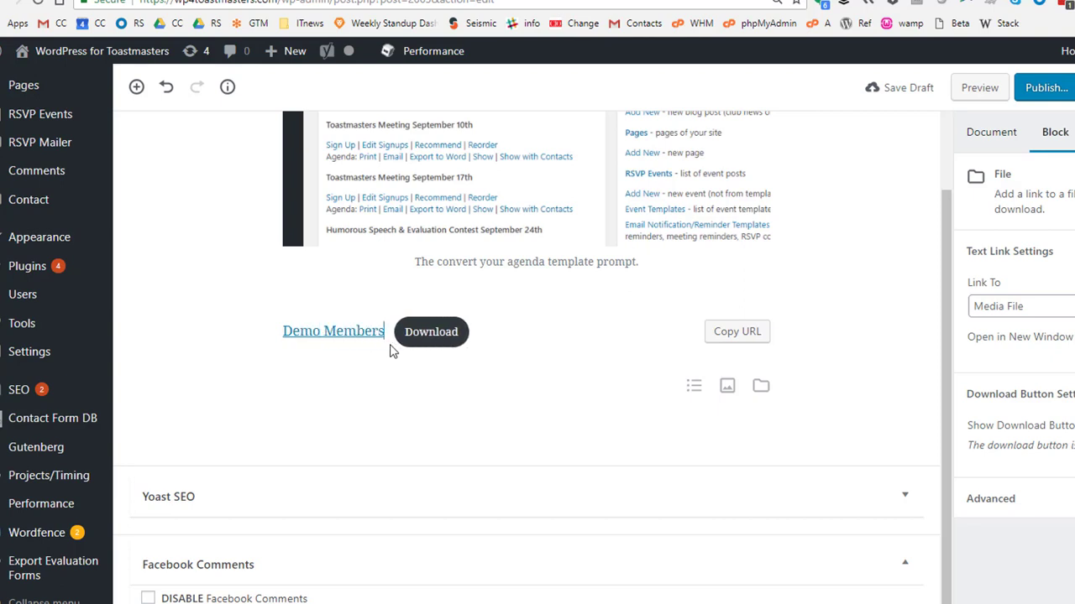
type(" (XLS")
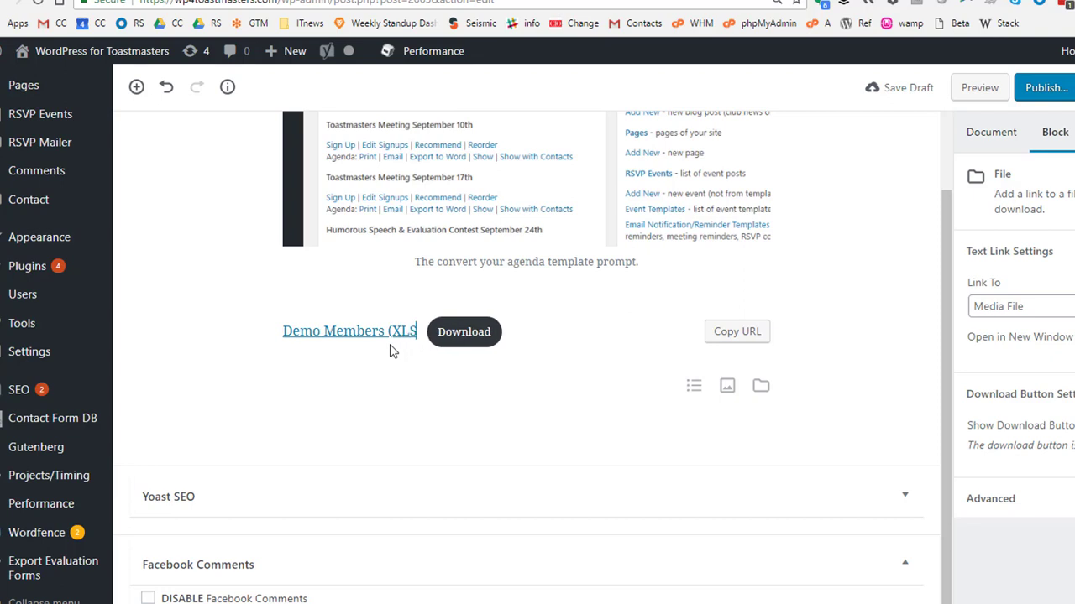
type(")")
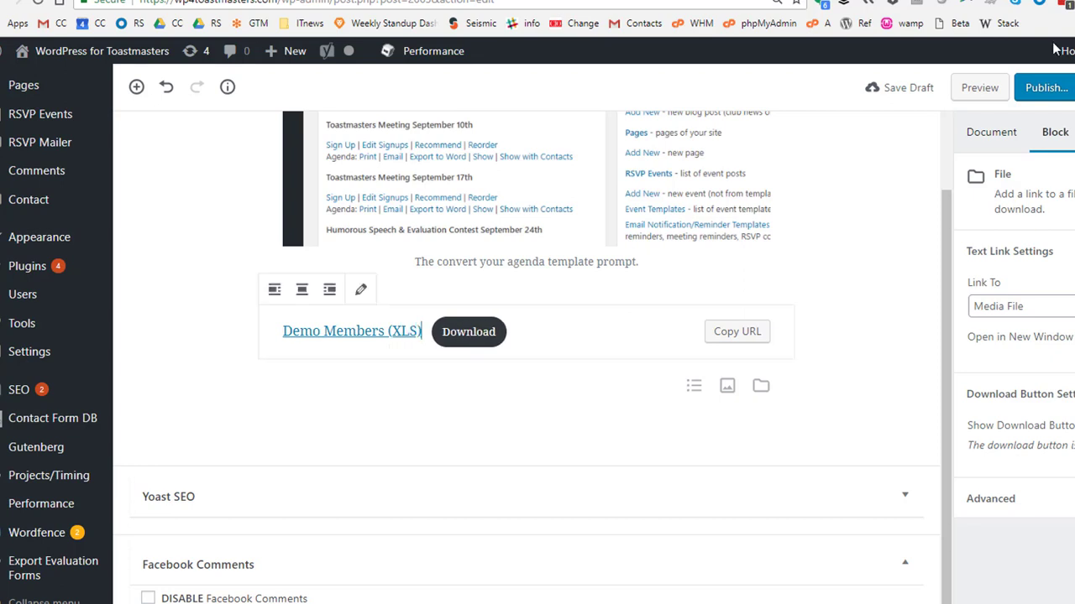
Step: Publish the post and review the live page down to the file download link
left_click(1047, 88)
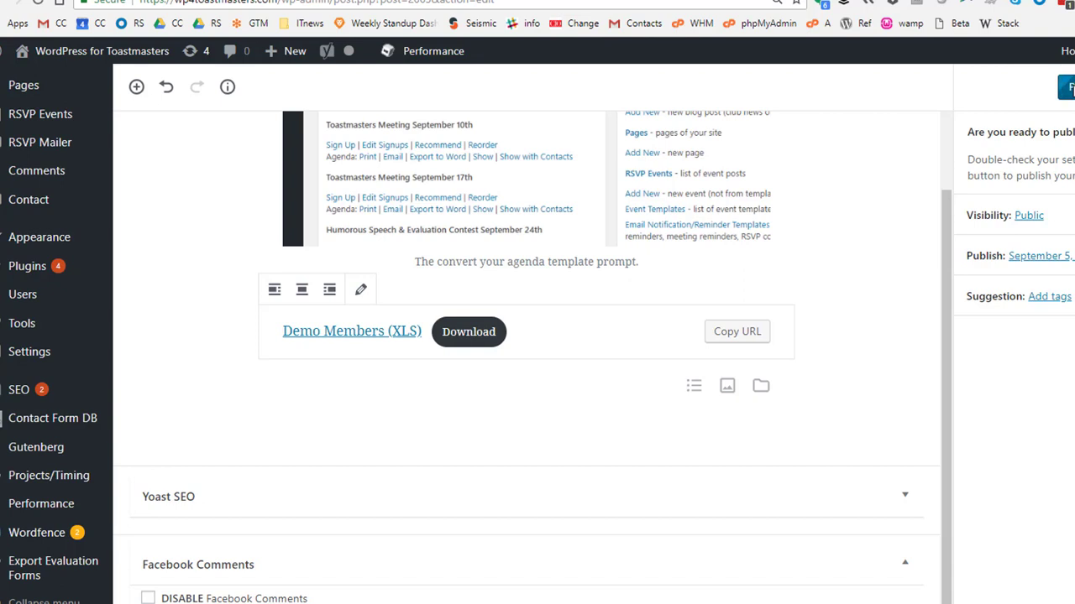
left_click(1066, 88)
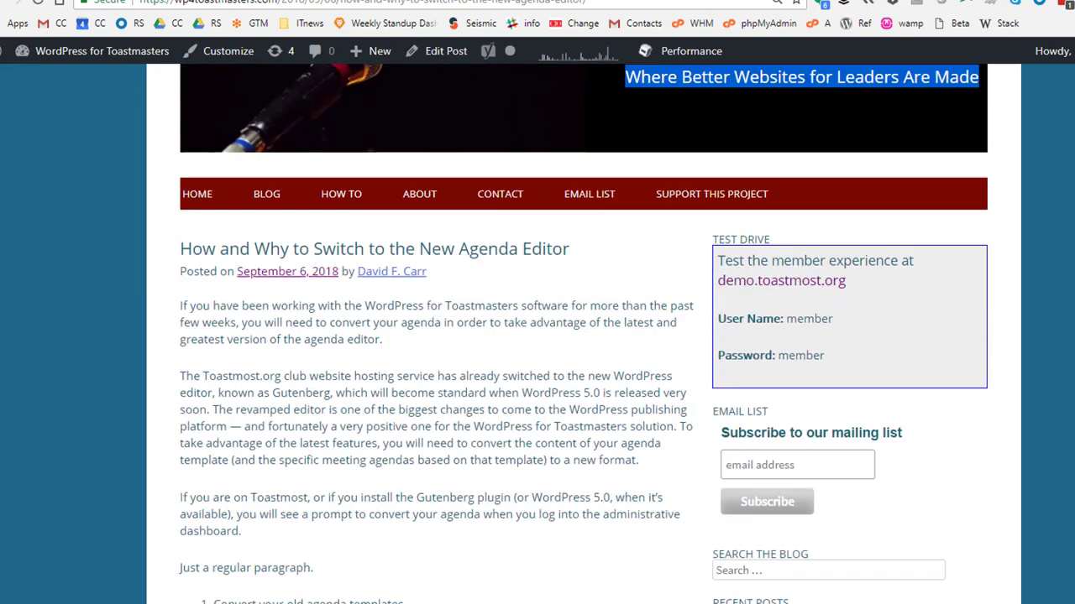
scroll(583, 335, "down", 5)
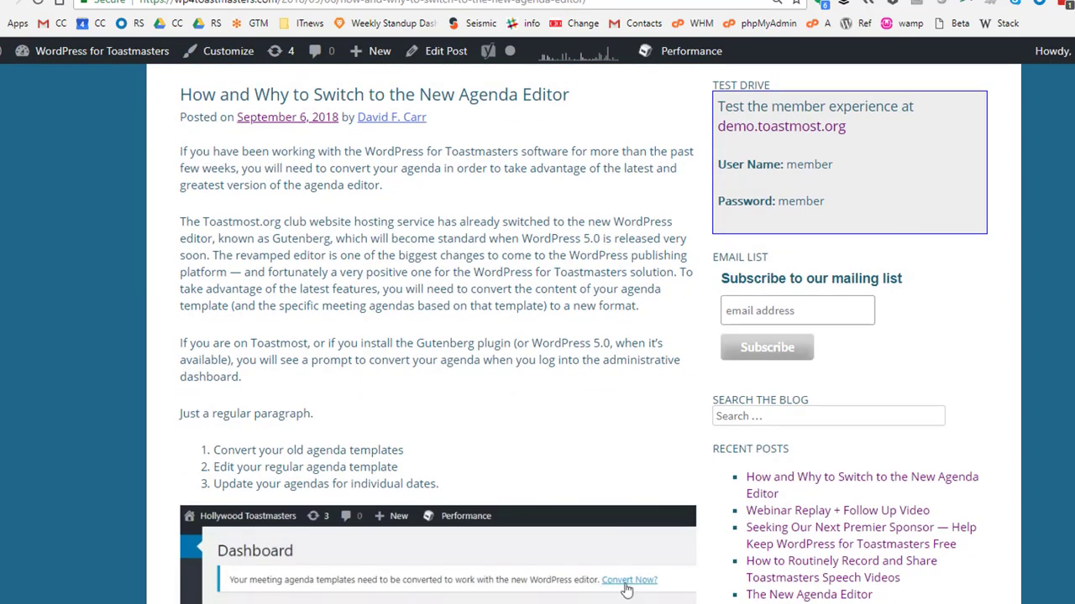
scroll(583, 336, "down", 4)
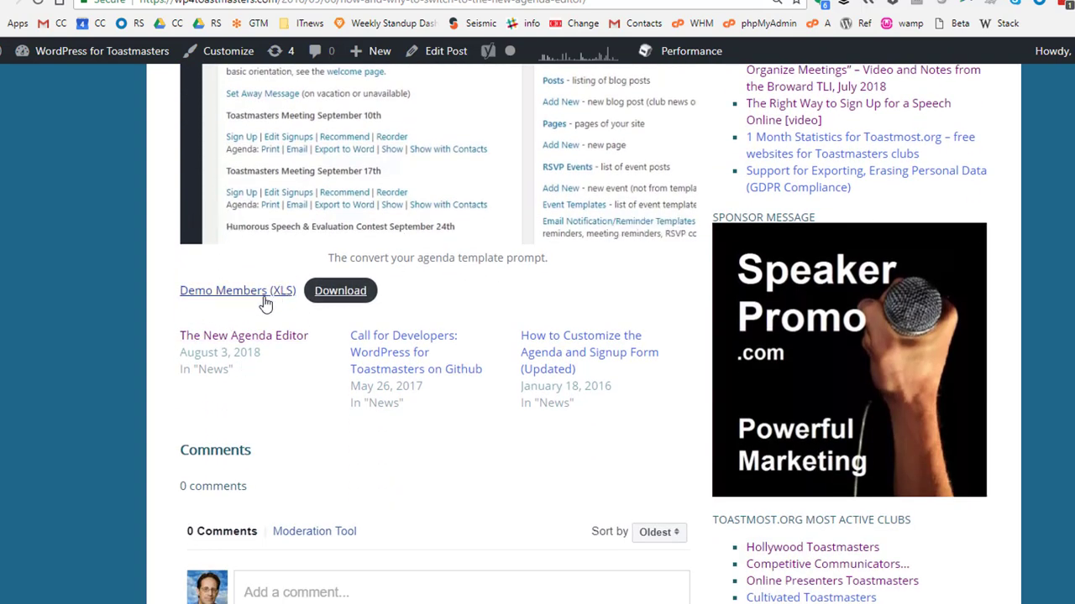
Step: In the post "How WordPress For Toastmasters Pays Off For Your Club", convert the Classic block to blocks and add an empty paragraph below the italic line
left_click(445, 10)
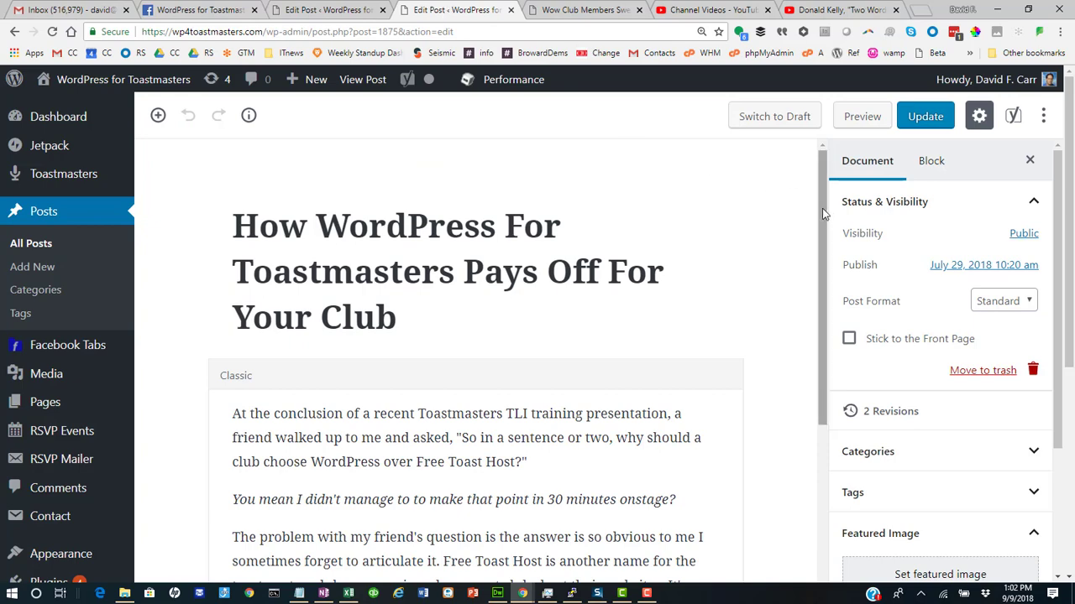
left_click_drag(822, 210, 821, 240)
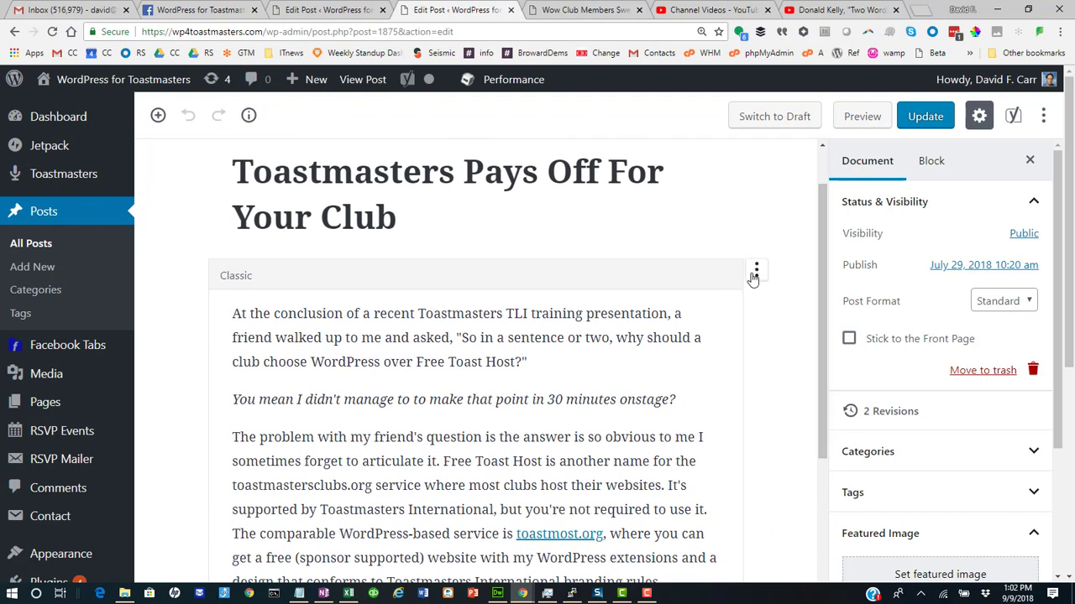
left_click(758, 272)
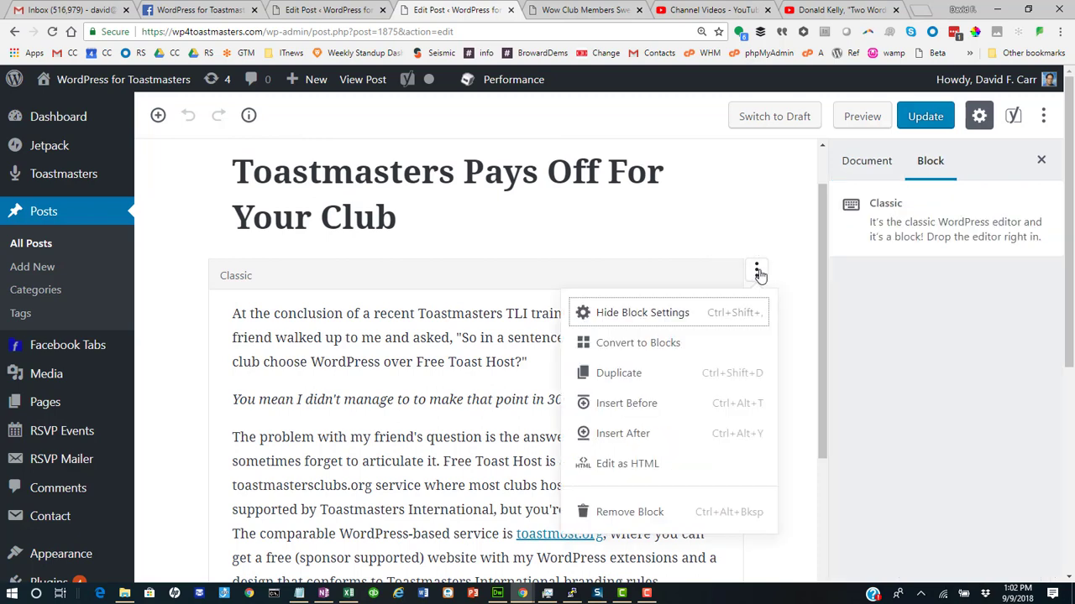
left_click(687, 356)
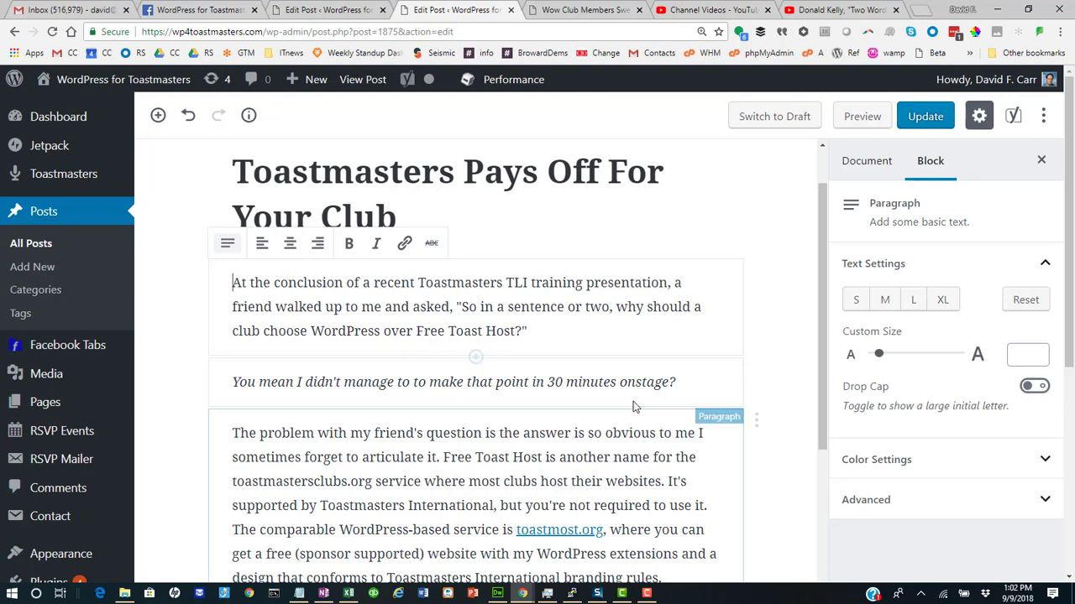
left_click(475, 409)
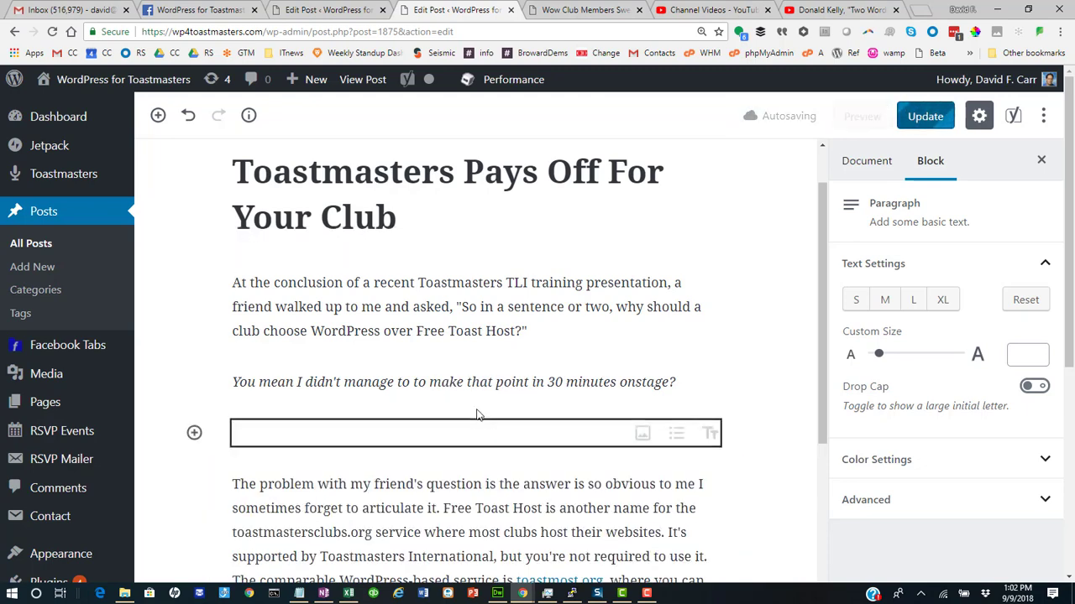